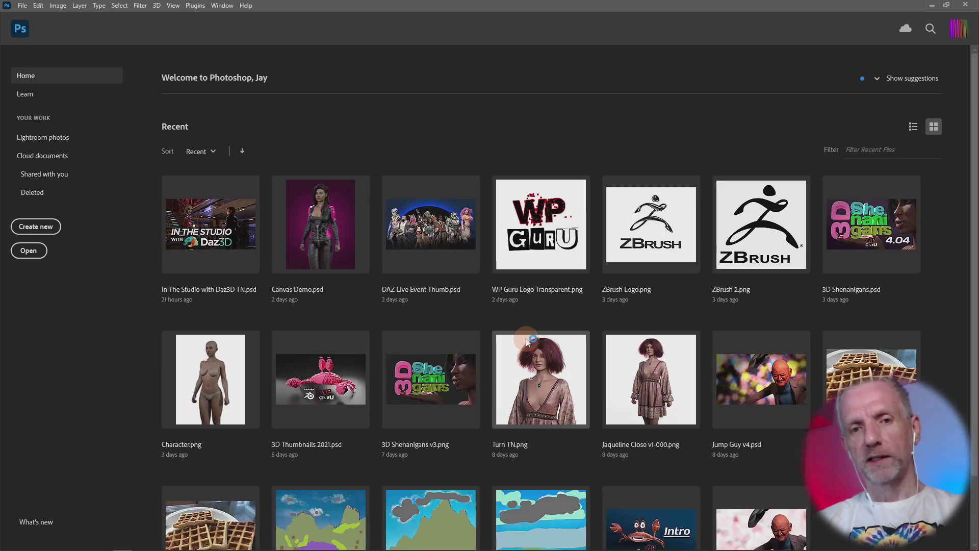
Step: Open Canvas Demo.psd, and hide the Leather Outfit layer while showing the Purple Dress layer
click(322, 240)
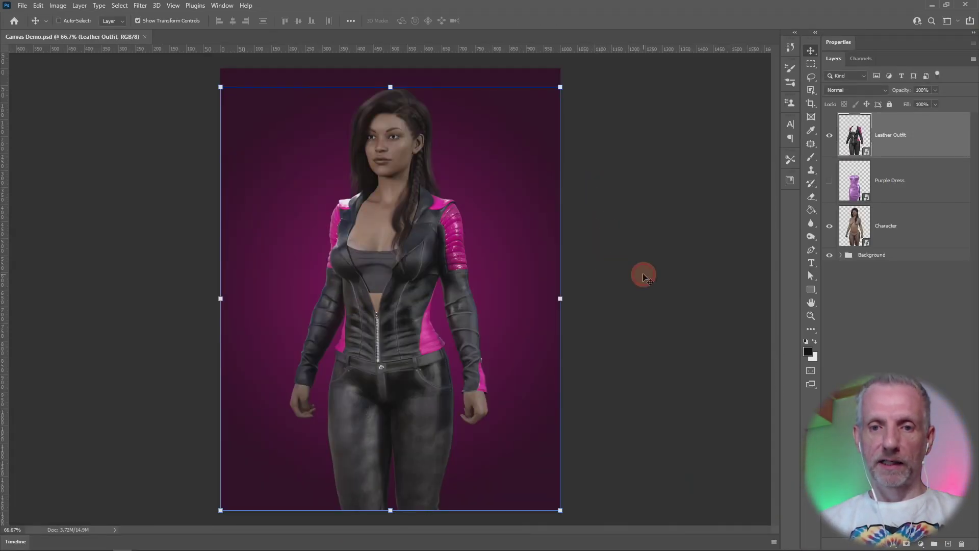
click(910, 349)
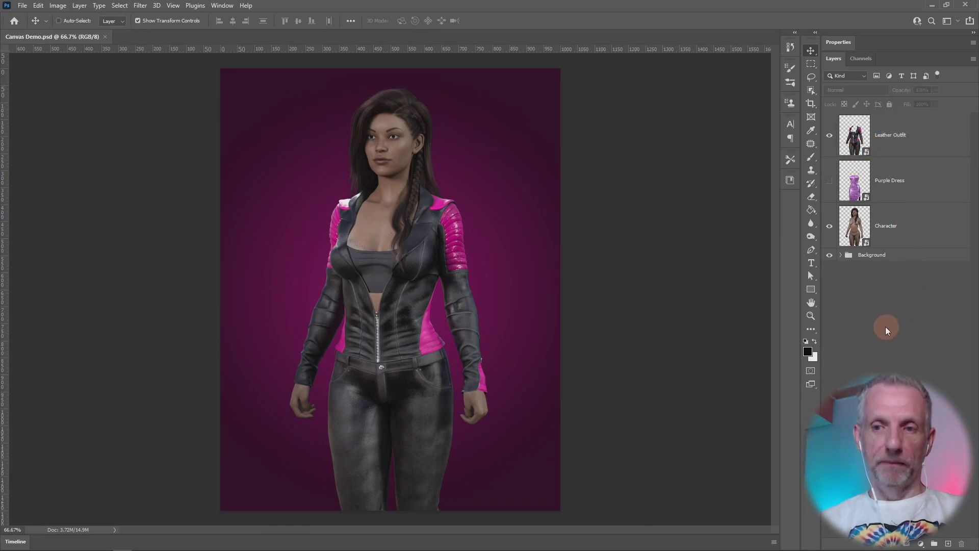
click(829, 137)
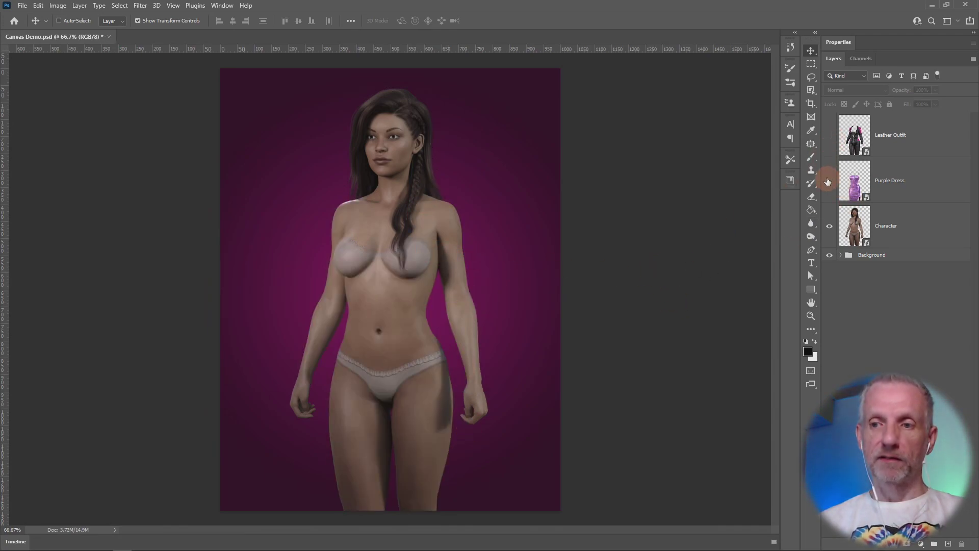
click(828, 181)
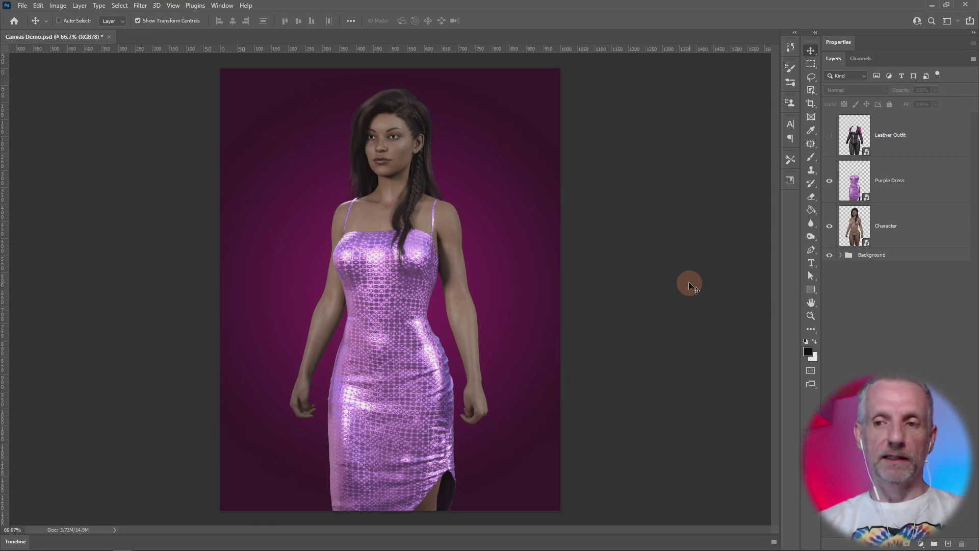
Step: Examine the Purple Dress cutout up close around the hair gap and straps, with the Character layer hidden and shown for comparison
click(828, 228)
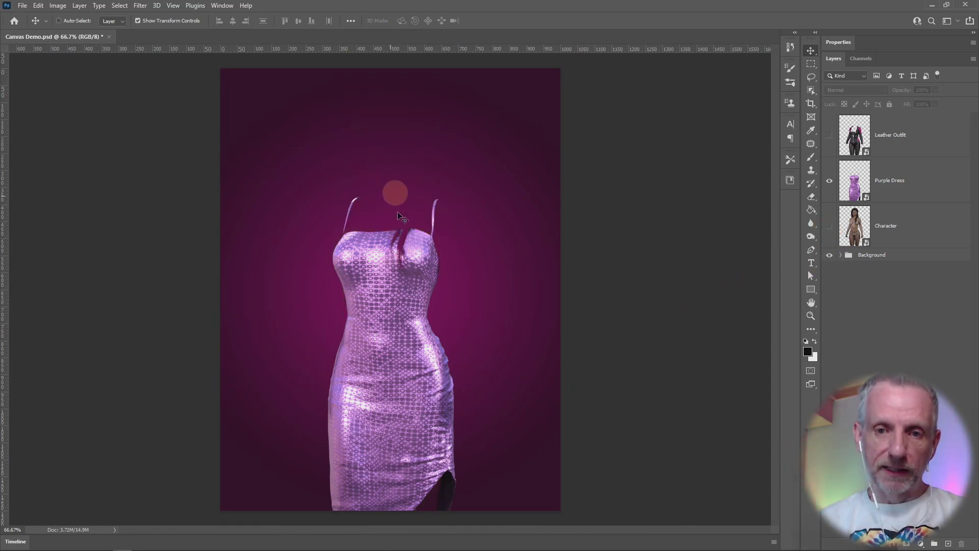
alt+scroll(452, 273, down, 2)
alt+scroll(448, 268, up, 8)
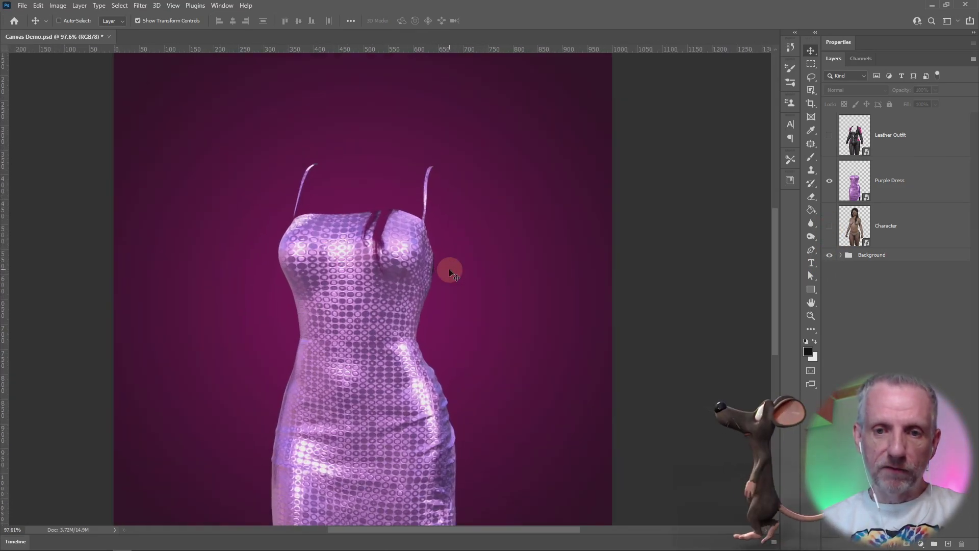
alt+scroll(406, 227, up, 2)
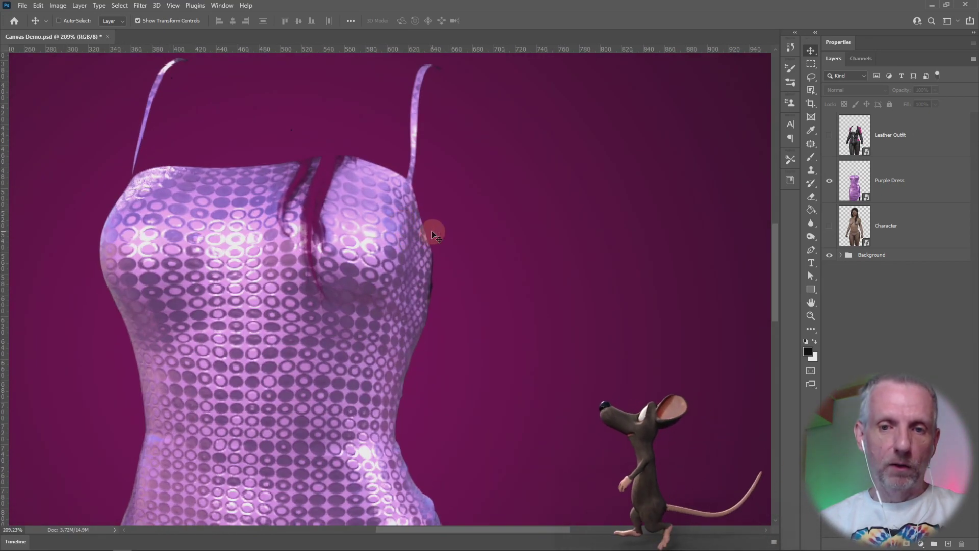
click(430, 230)
click(483, 208)
drag(448, 212, 498, 321)
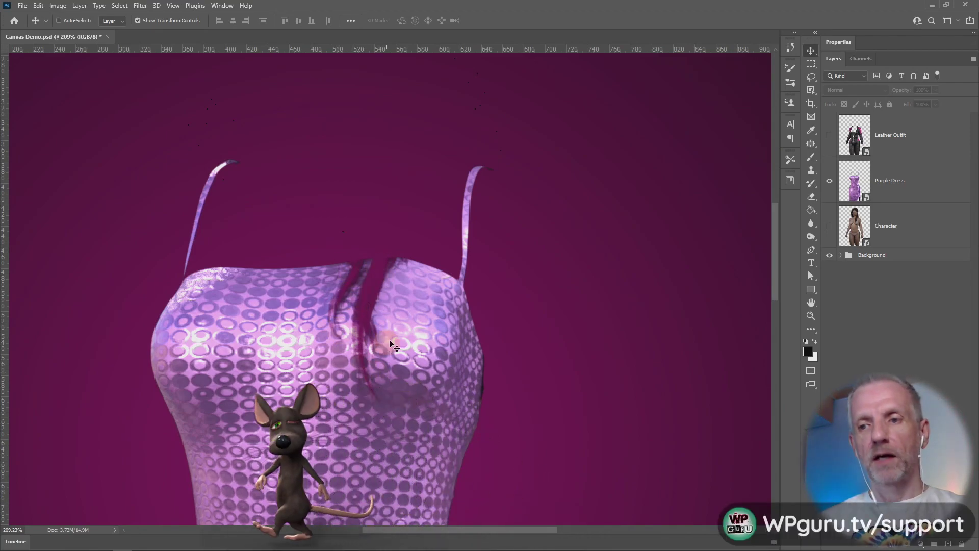
click(826, 229)
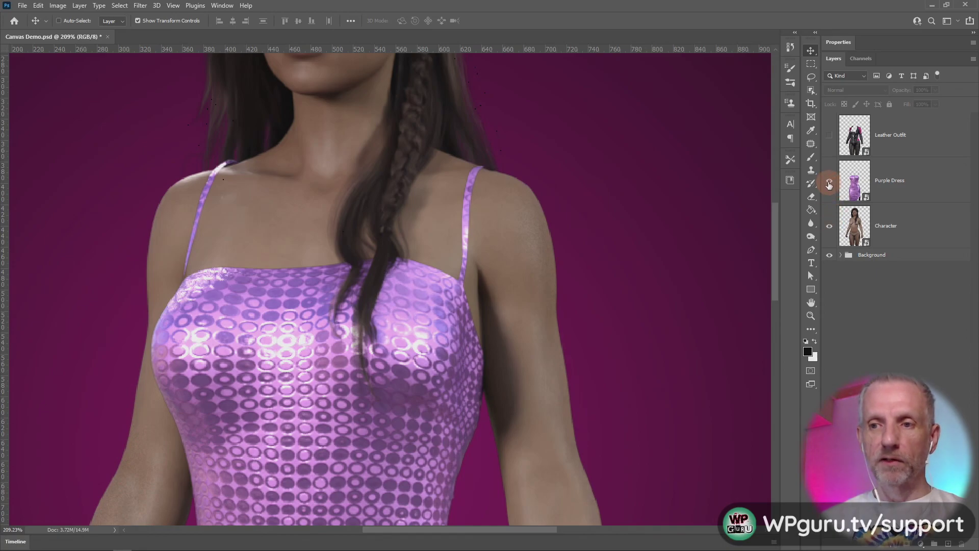
click(829, 227)
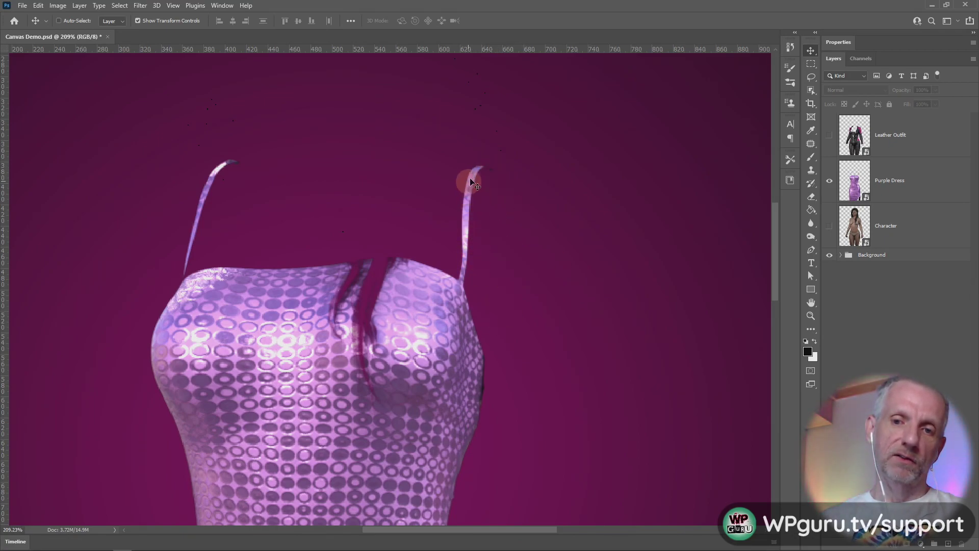
Step: Replace the visible Purple Dress layer with the Leather Outfit layer and show the Character layer beneath it
click(829, 180)
click(831, 135)
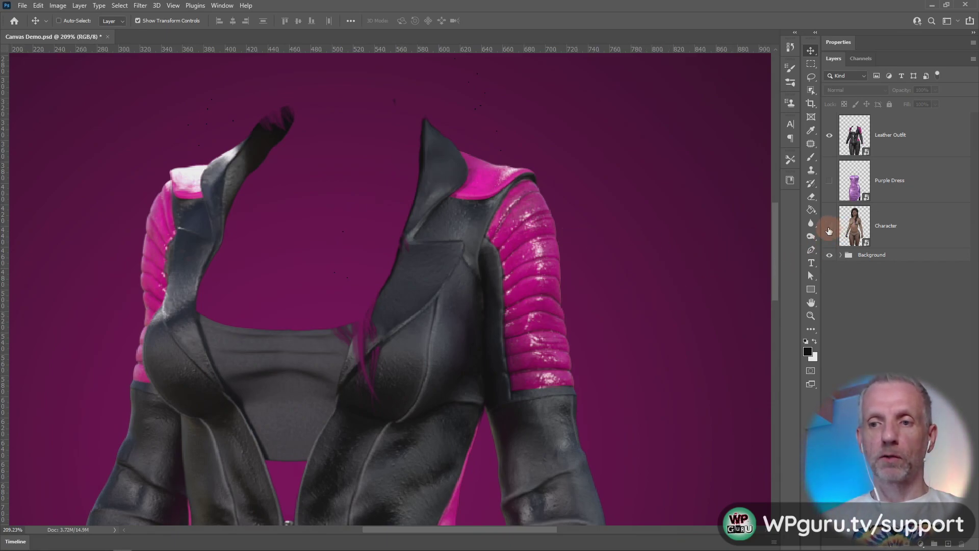
click(829, 227)
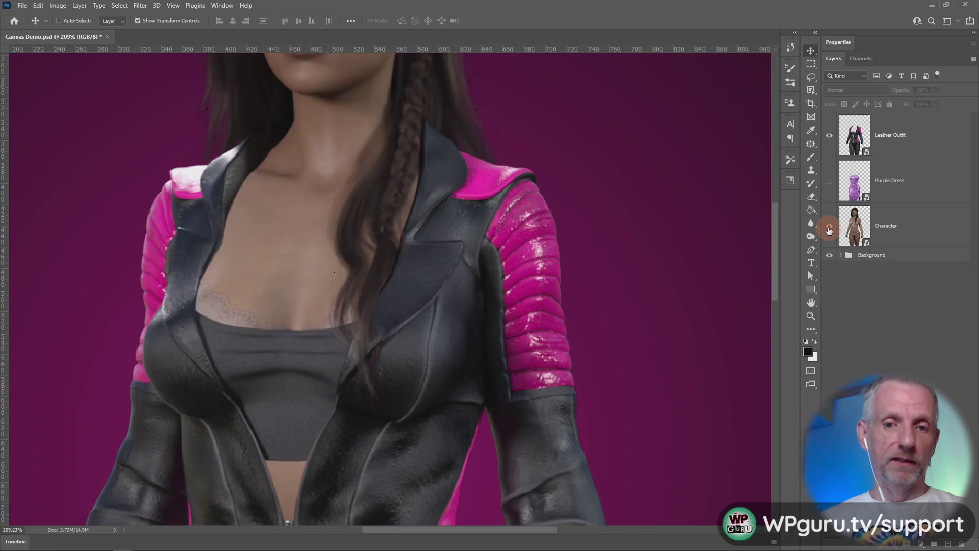
drag(625, 278, 665, 373)
alt+scroll(663, 369, down, 6)
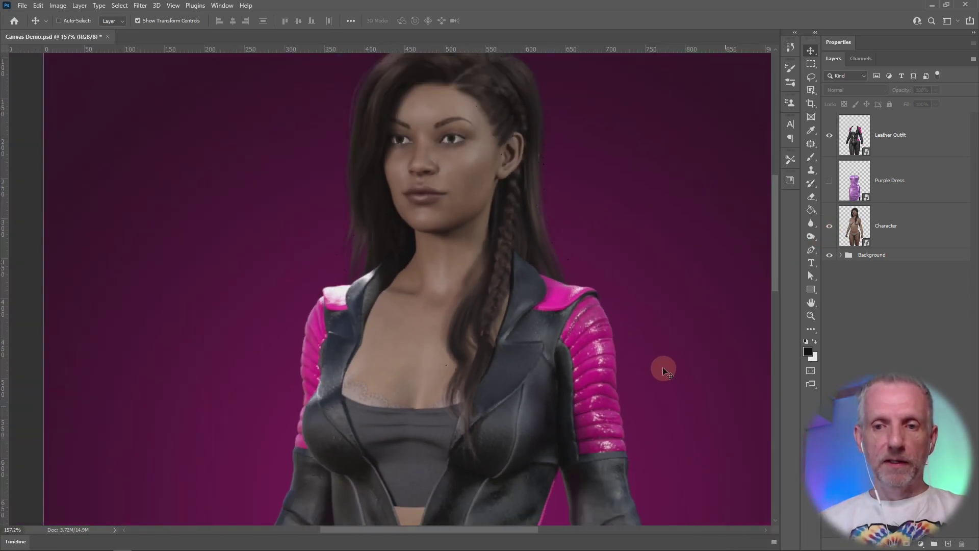
alt+scroll(663, 369, down, 2)
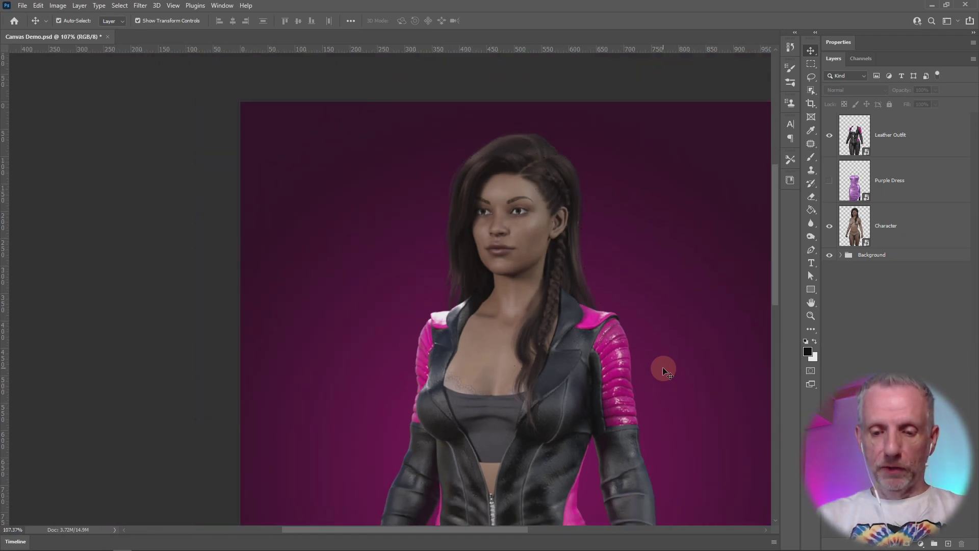
alt+scroll(663, 368, down, 2)
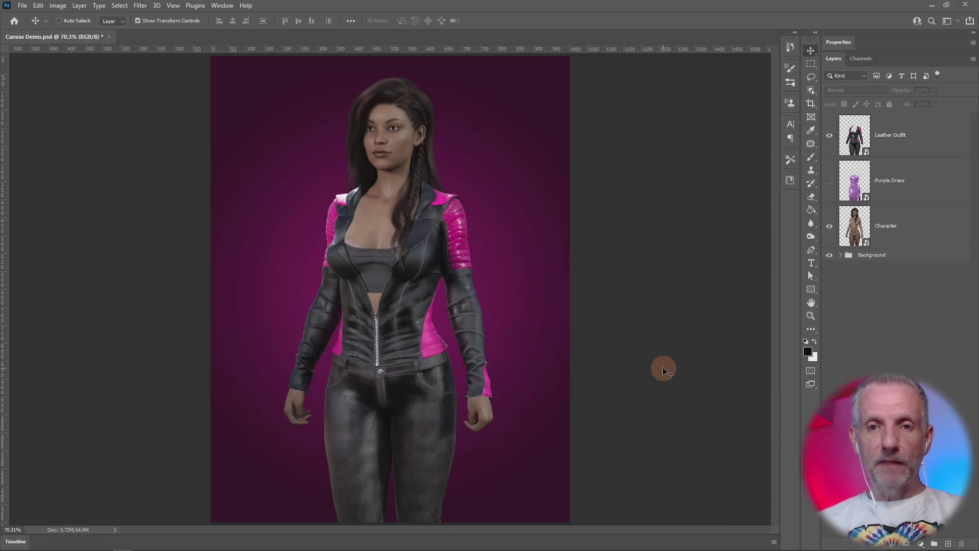
Step: Switch to DAZ Studio, open the recent scene Canvas Demo.duf, and shade the viewport without wireframe lines
key(alt+Tab)
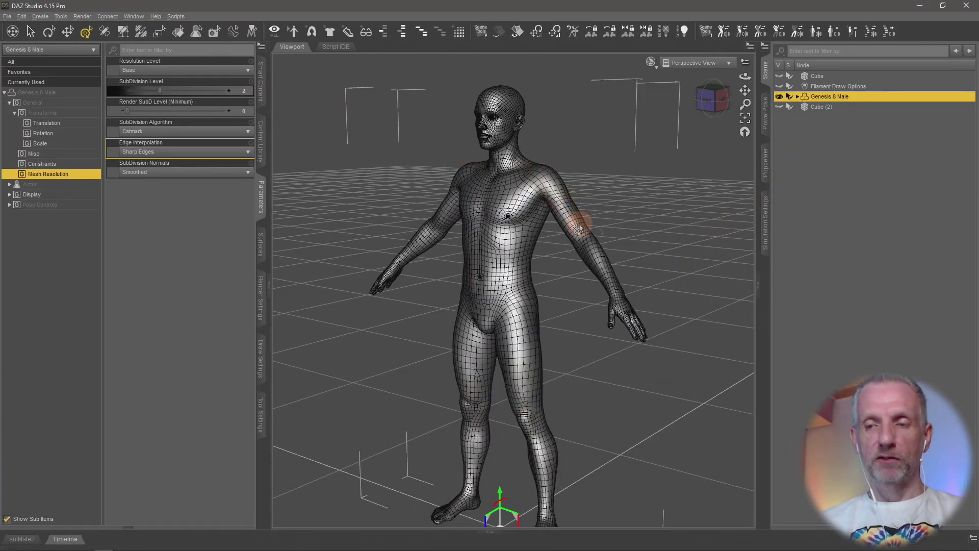
click(7, 16)
mouse_move(33, 52)
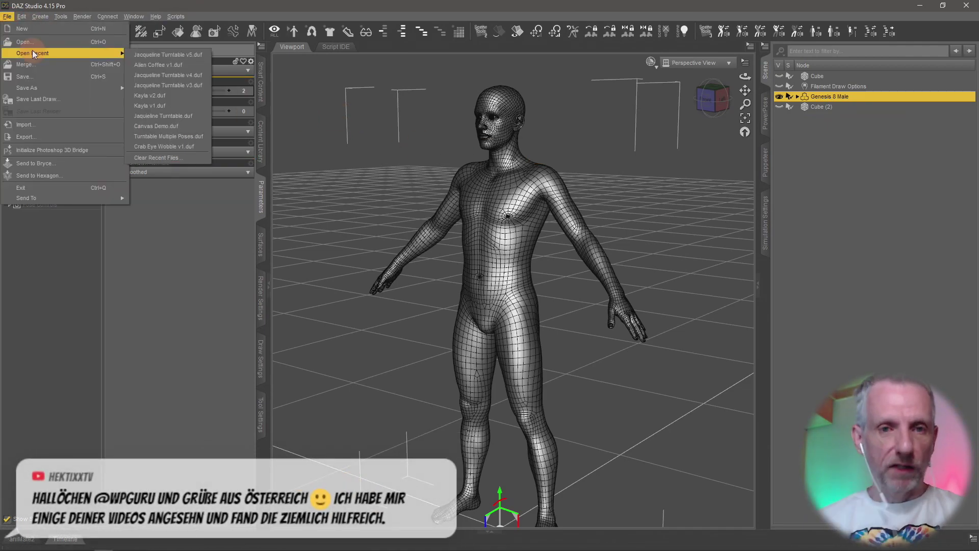
click(168, 55)
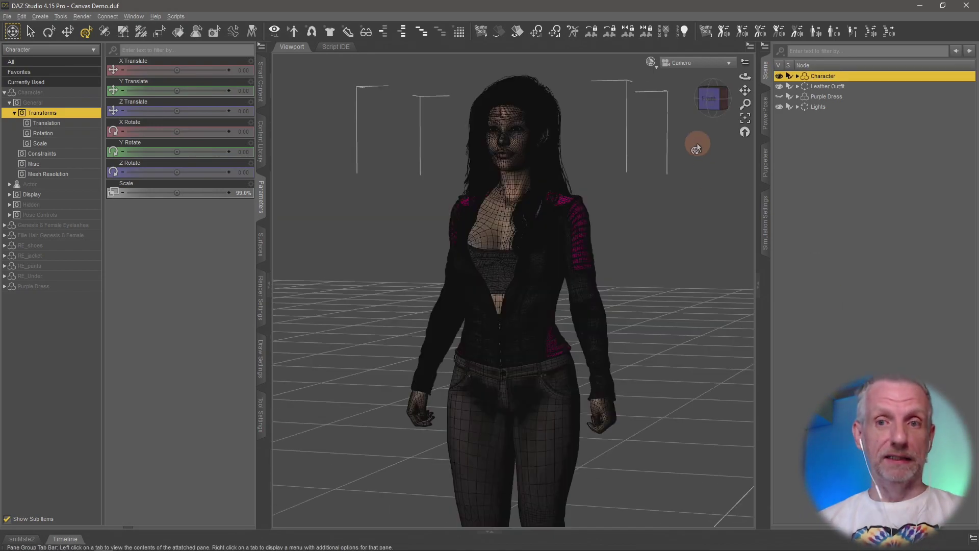
click(657, 65)
click(655, 182)
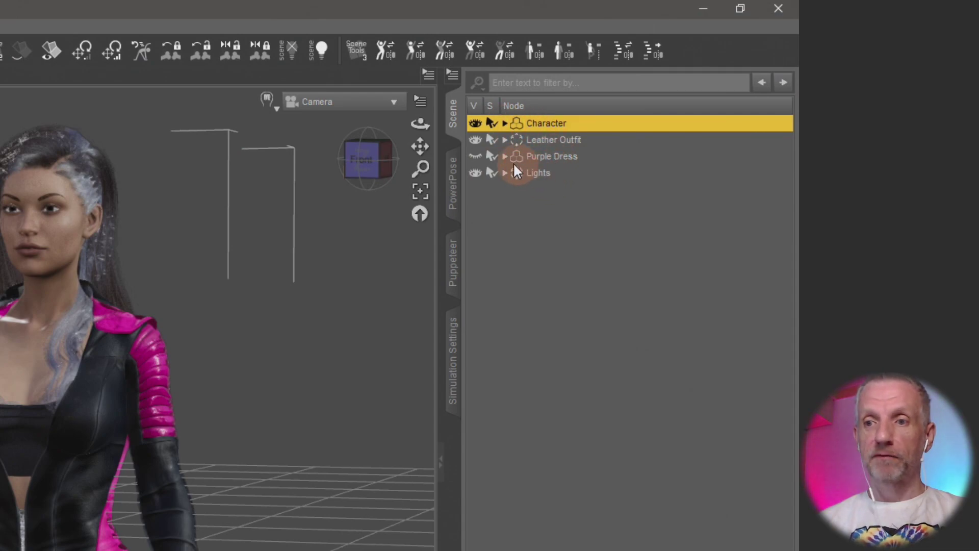
Step: Hide the Leather Outfit group and show the Purple Dress on the character in the scene
click(475, 139)
click(475, 139)
click(477, 156)
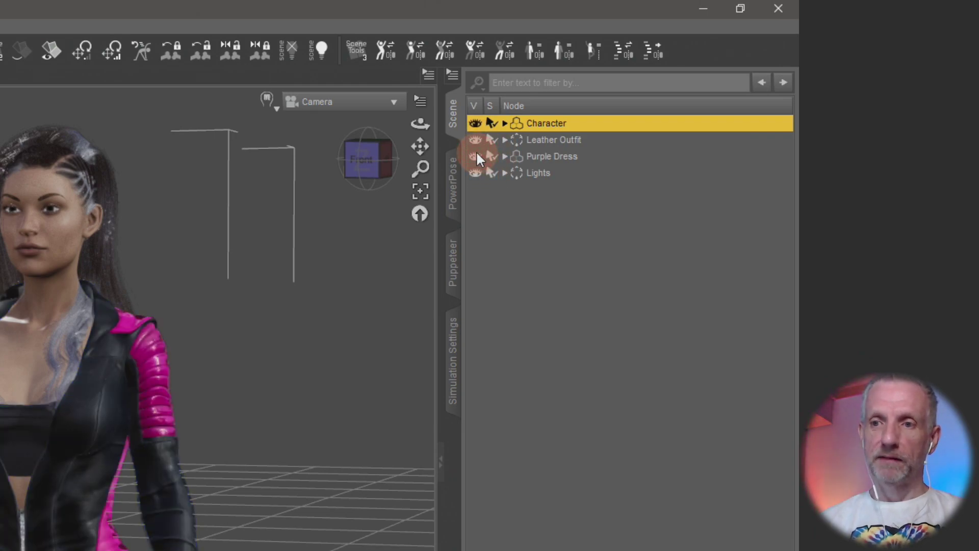
click(476, 139)
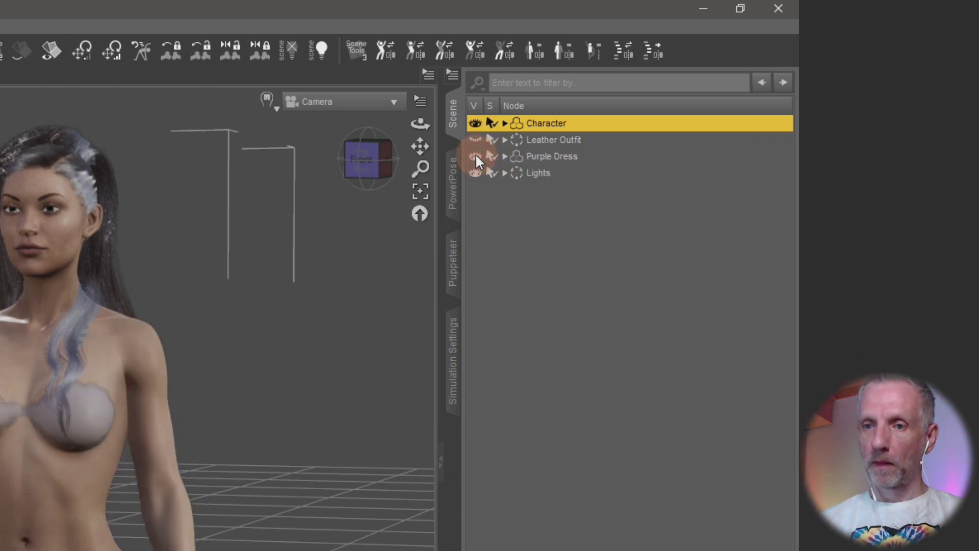
click(475, 154)
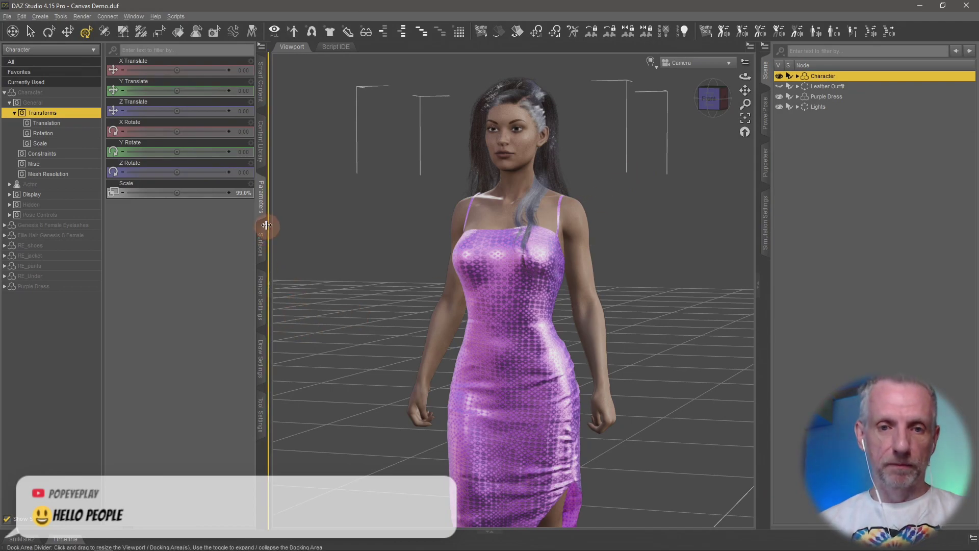
Step: Open the canvas list in the advanced render settings and toggle canvases off and back on
click(261, 301)
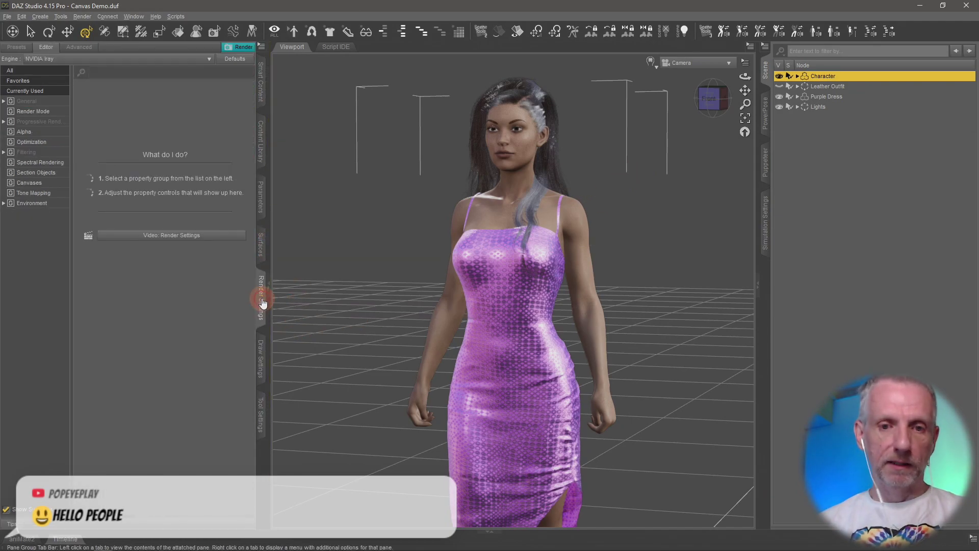
click(79, 48)
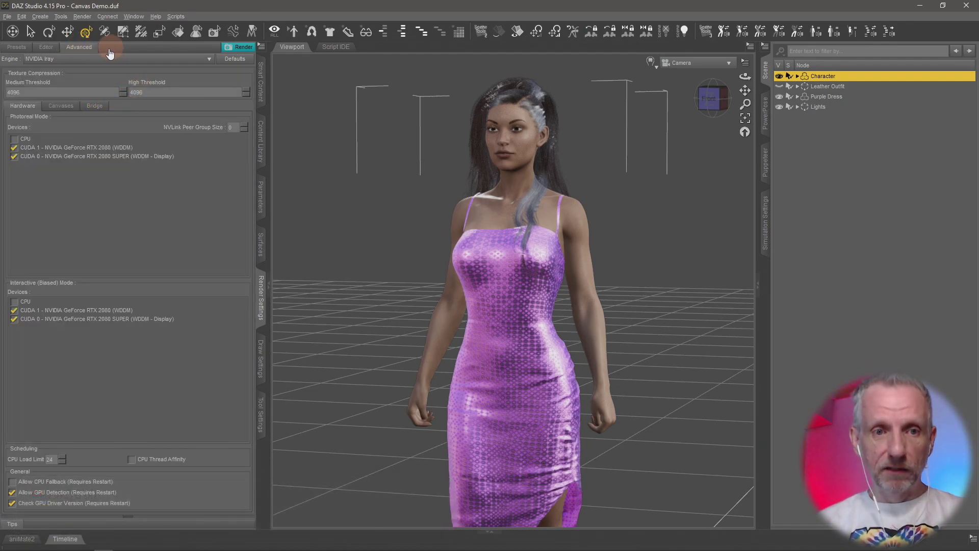
click(70, 109)
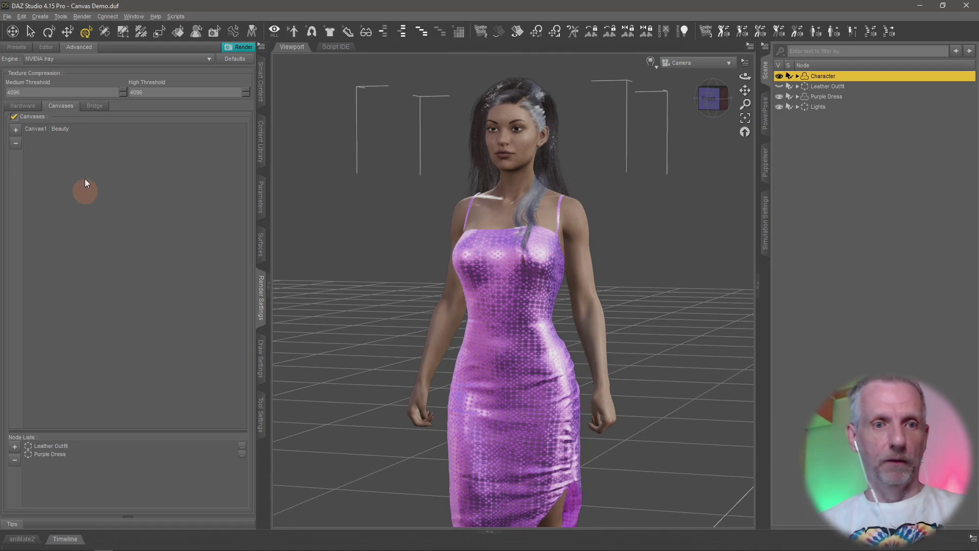
click(14, 117)
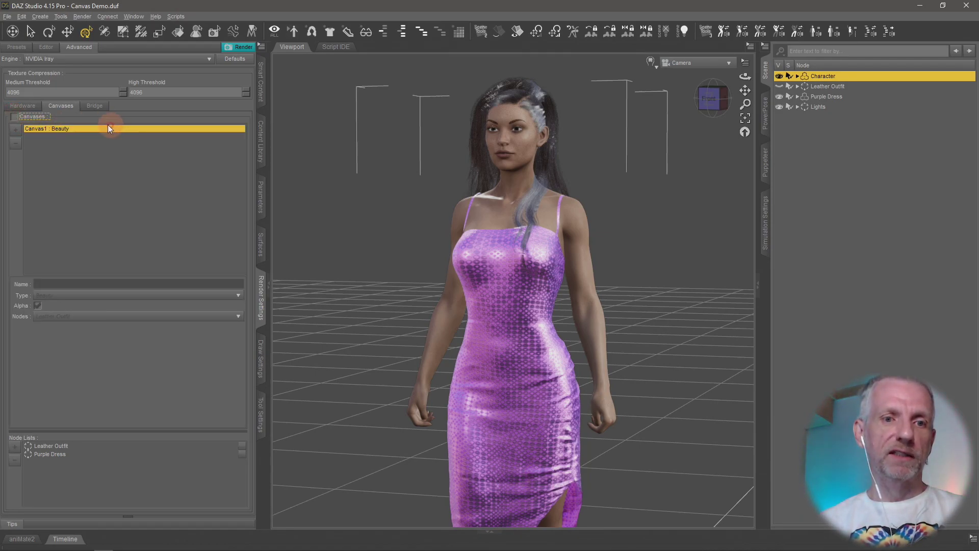
click(15, 116)
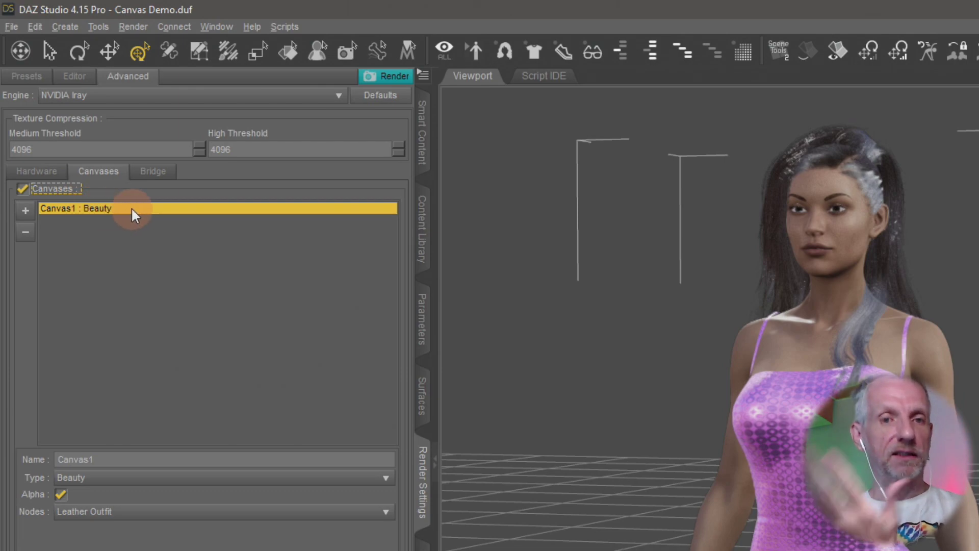
Step: Add a temporary second canvas to view the available canvas types, and delete it
click(25, 210)
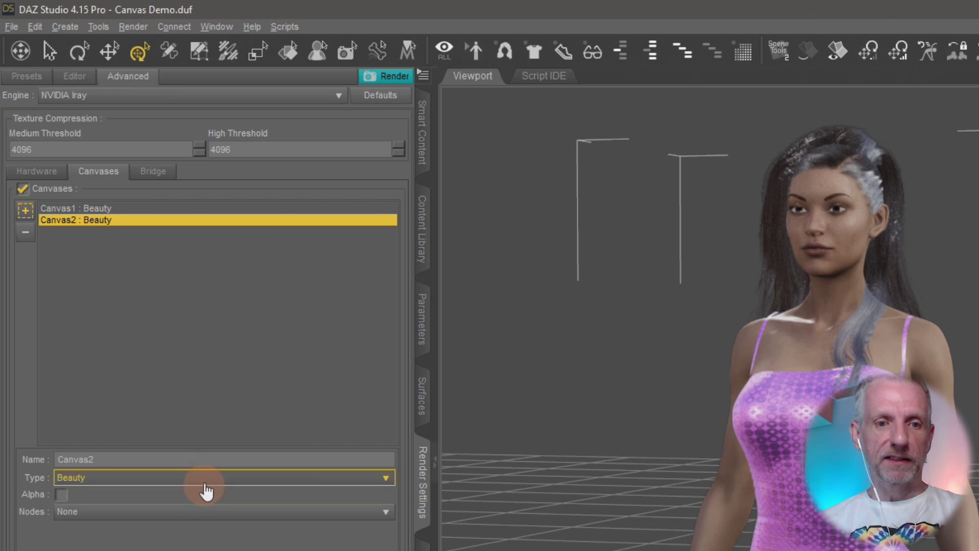
click(206, 487)
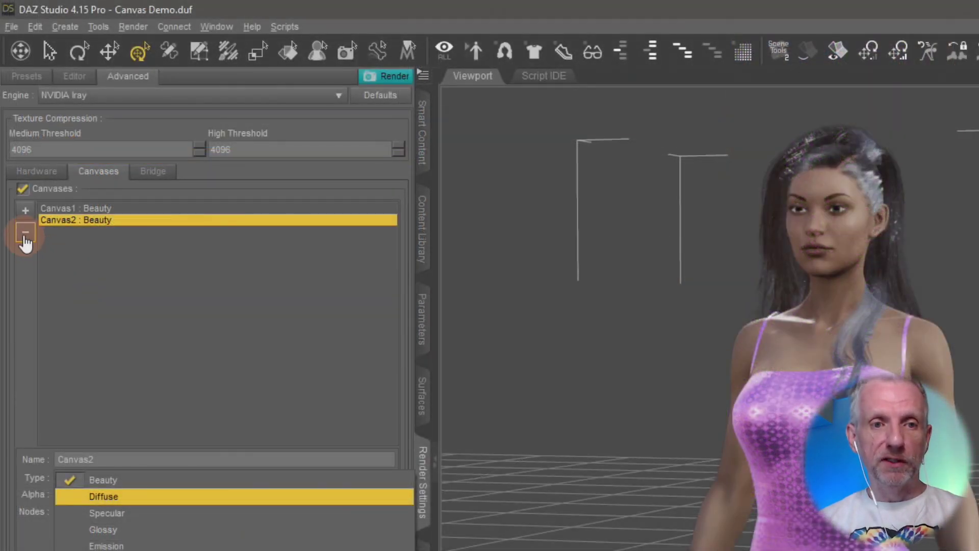
click(25, 234)
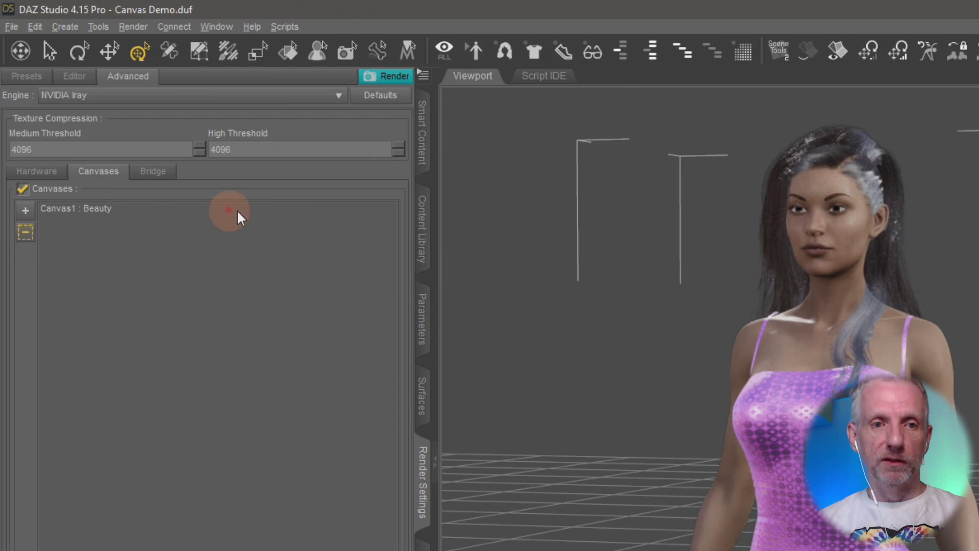
Step: Select Canvas1 to view its settings, and toggle its Alpha option off and back on
click(105, 209)
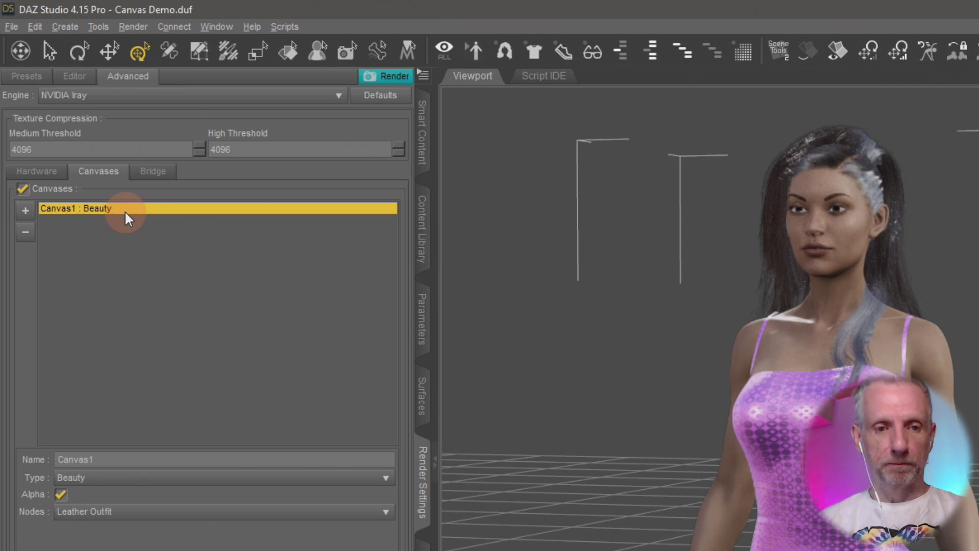
click(61, 494)
click(62, 494)
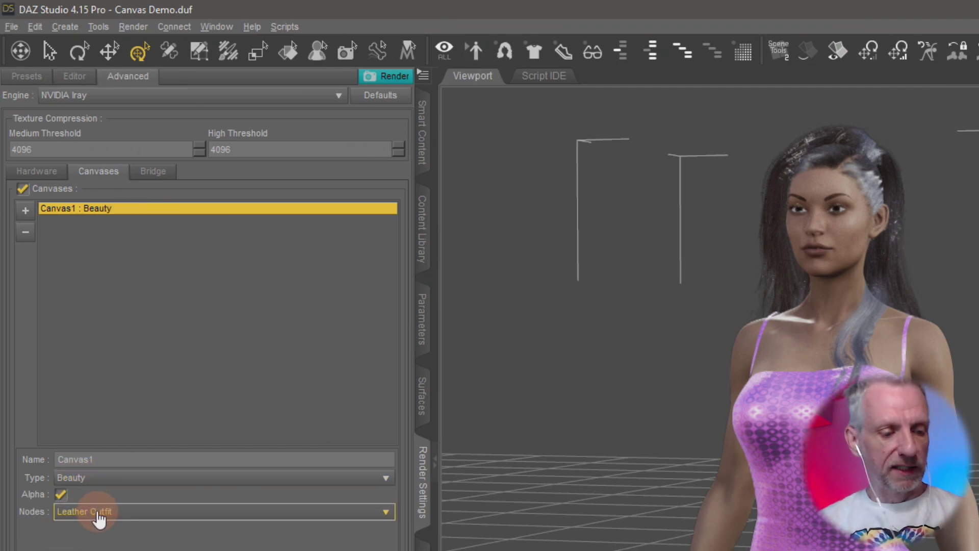
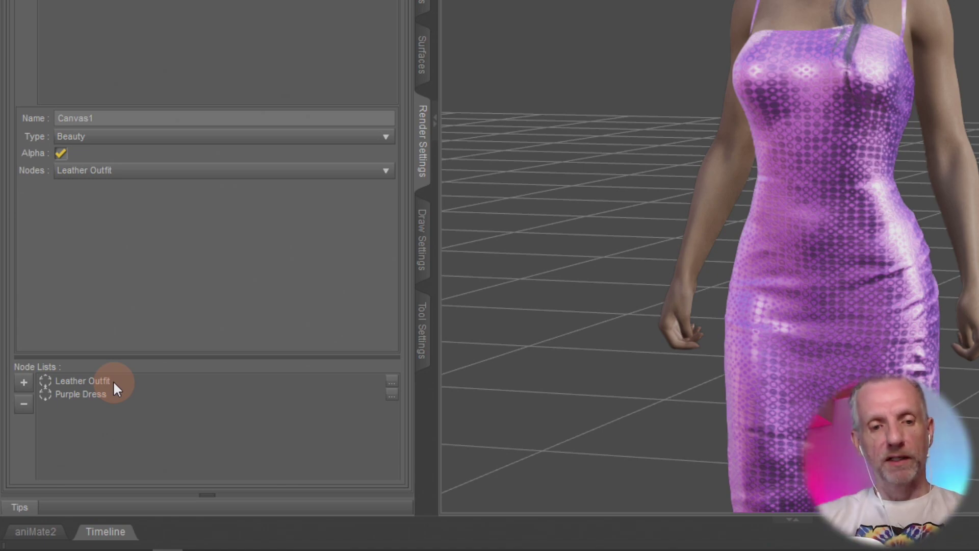
Step: Open the Leather Outfit node list to review which nodes it includes, and close it without changes
click(281, 382)
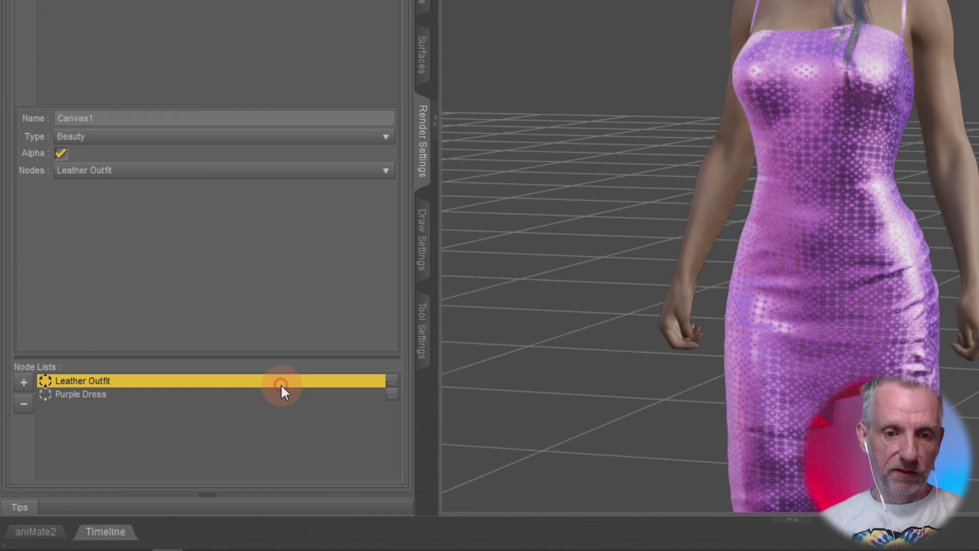
click(391, 381)
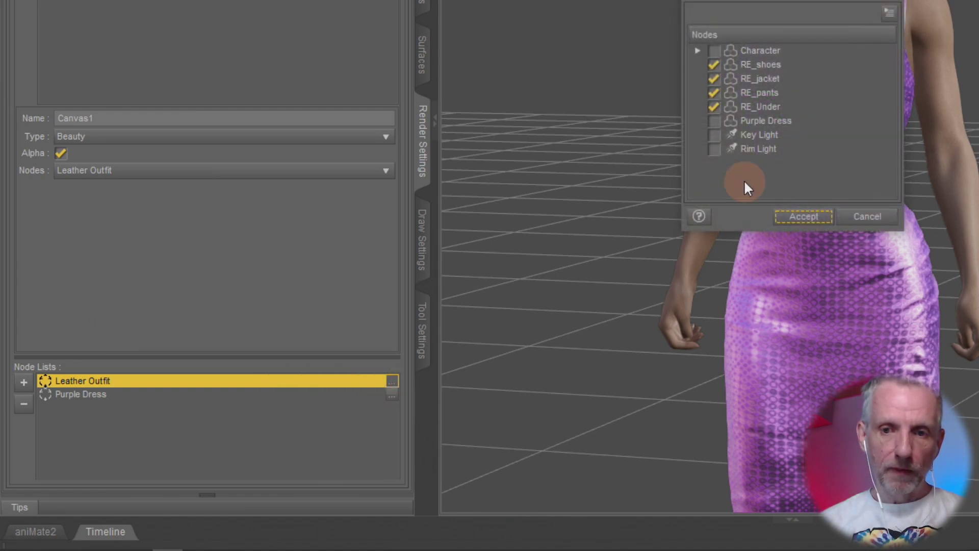
drag(781, 1, 344, 81)
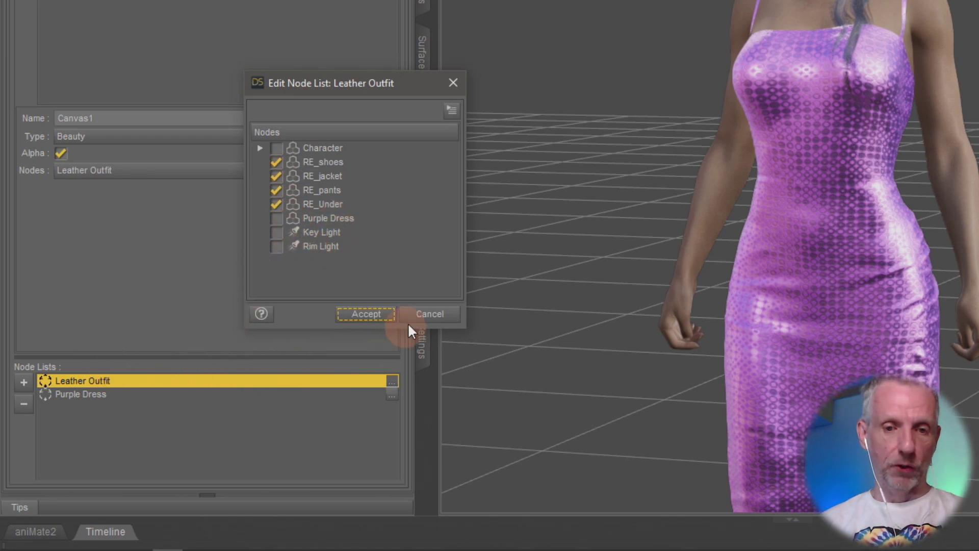
click(430, 314)
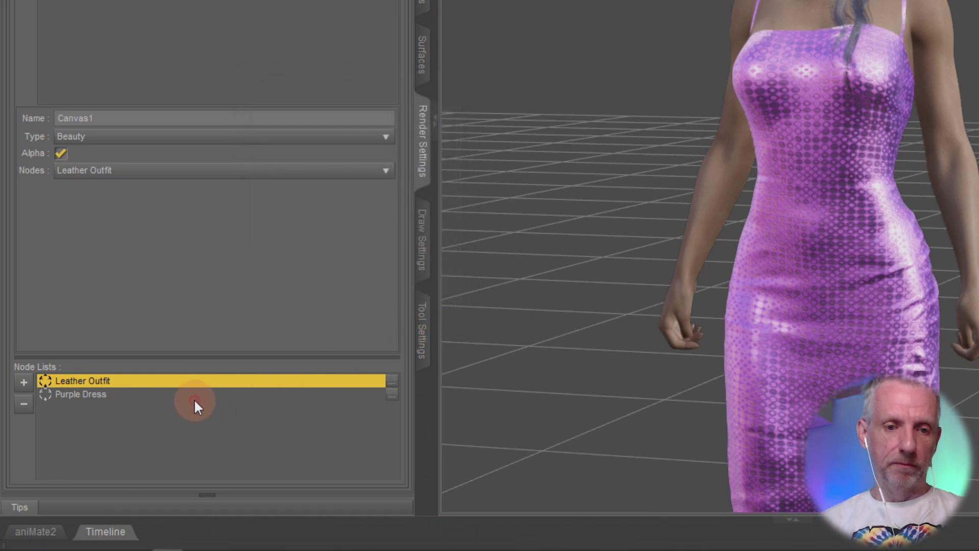
Step: Review the nodes included in the Purple Dress list and the node options available for Canvas1, leaving both unchanged
click(290, 399)
click(391, 401)
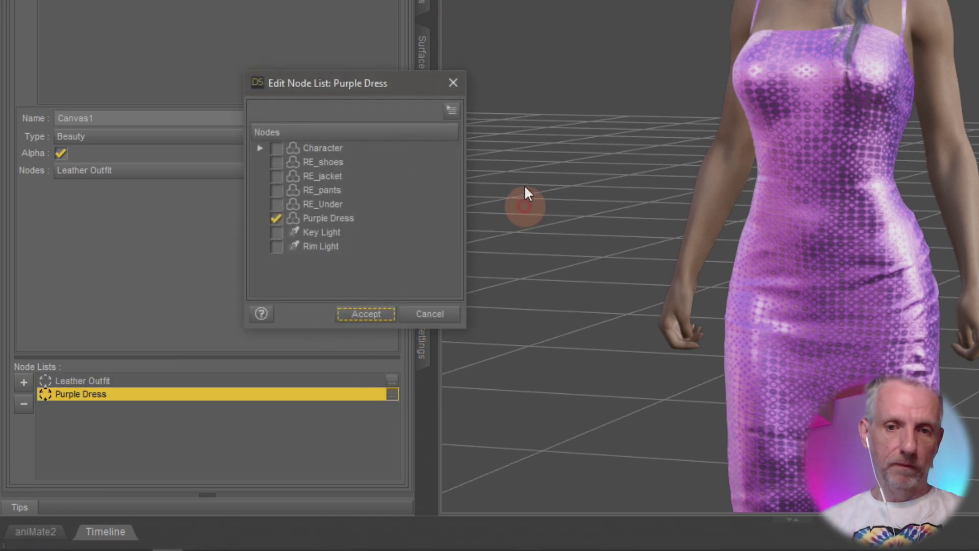
drag(405, 85, 343, 139)
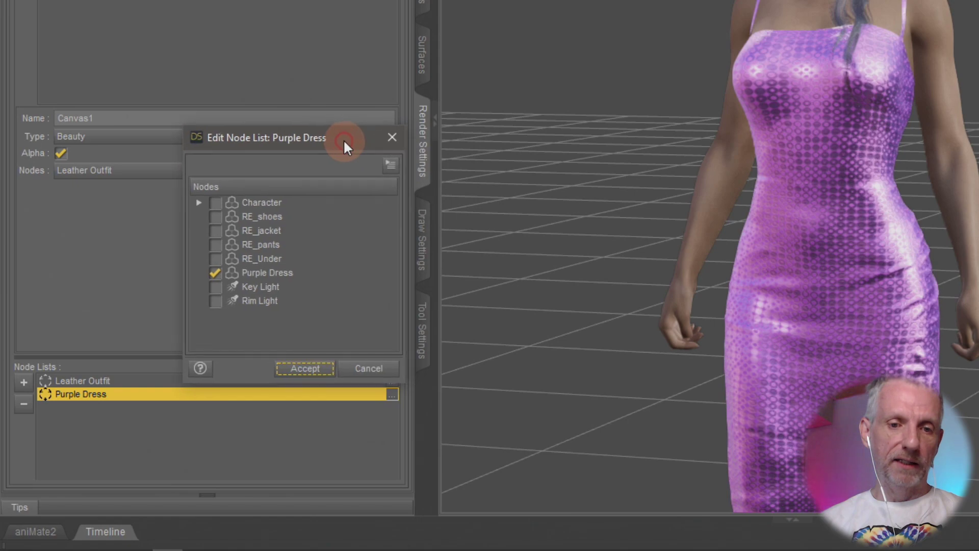
click(383, 371)
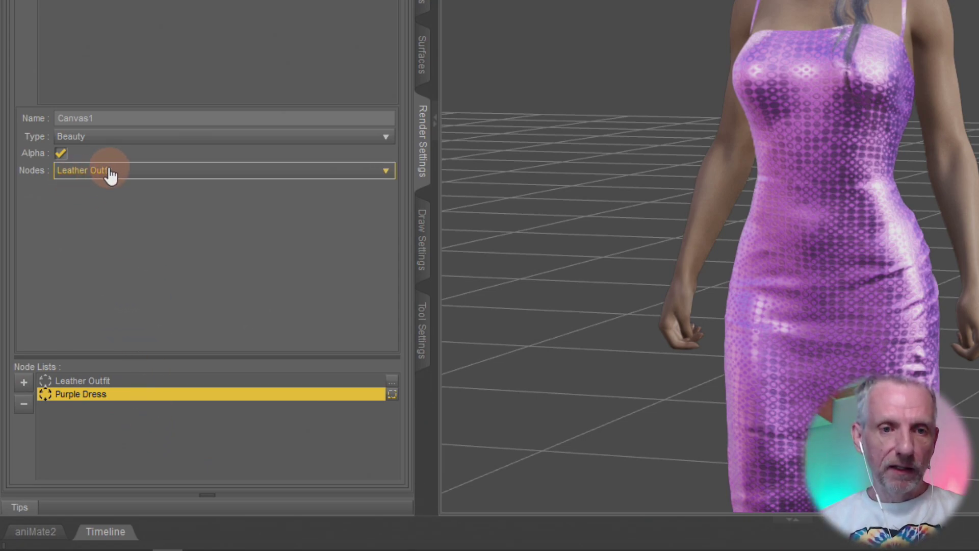
click(141, 171)
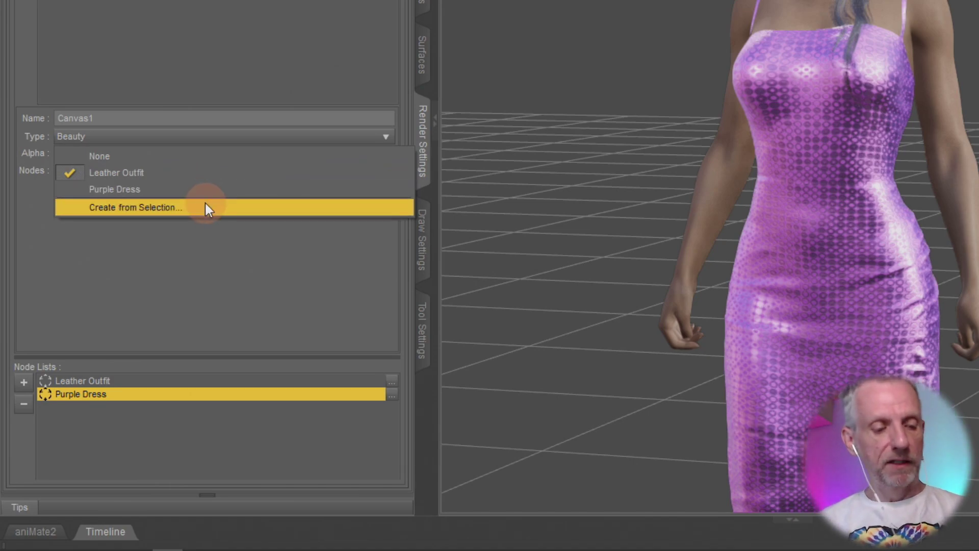
click(299, 286)
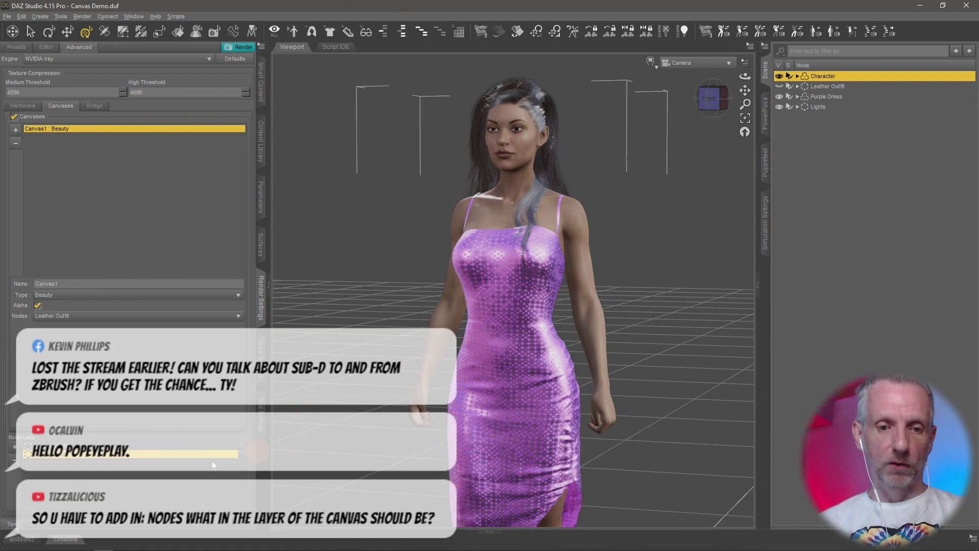
Step: Delete both node lists and Canvas1, and turn the canvases option off
click(17, 466)
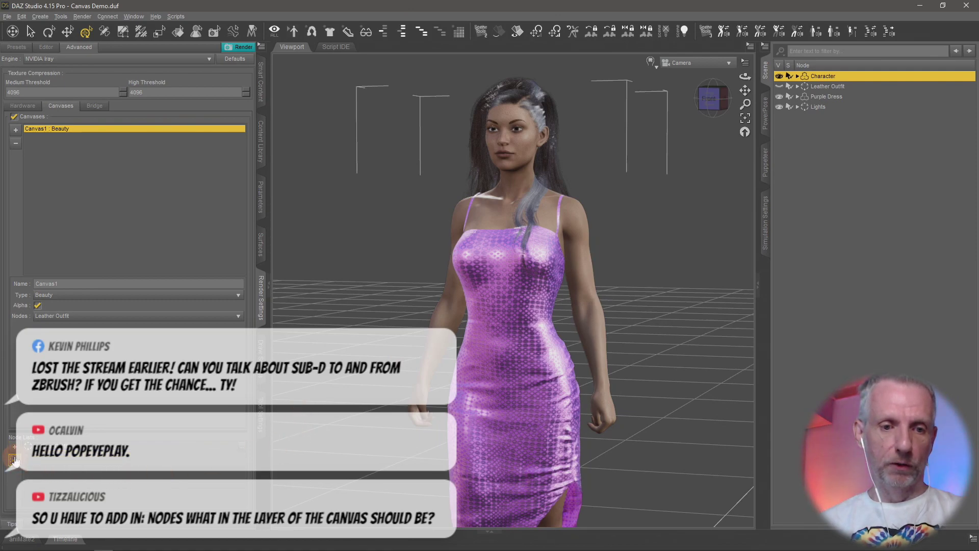
click(10, 465)
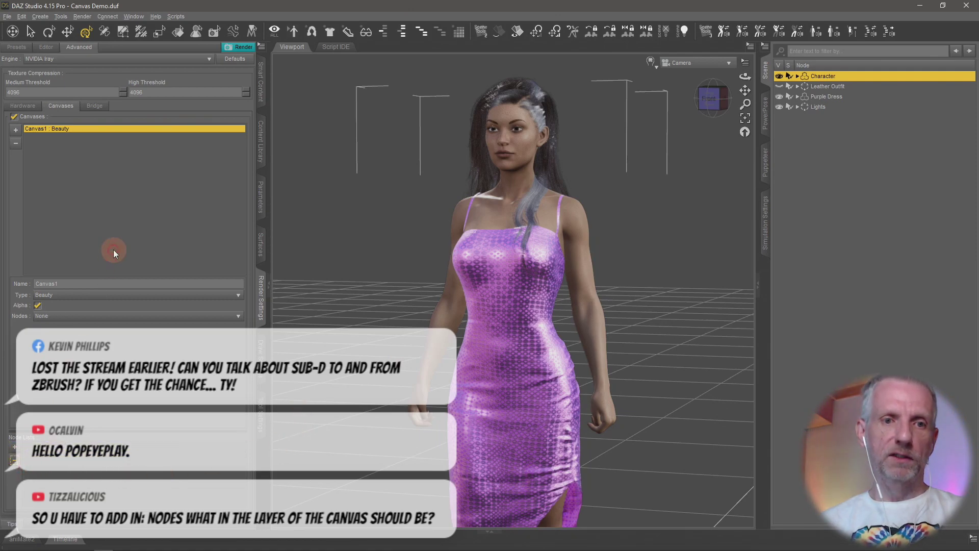
click(16, 144)
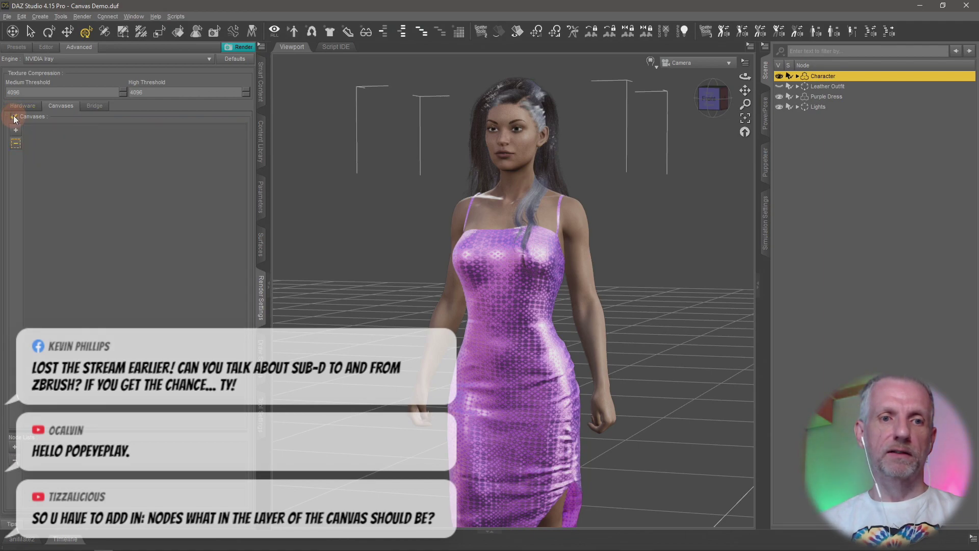
click(15, 116)
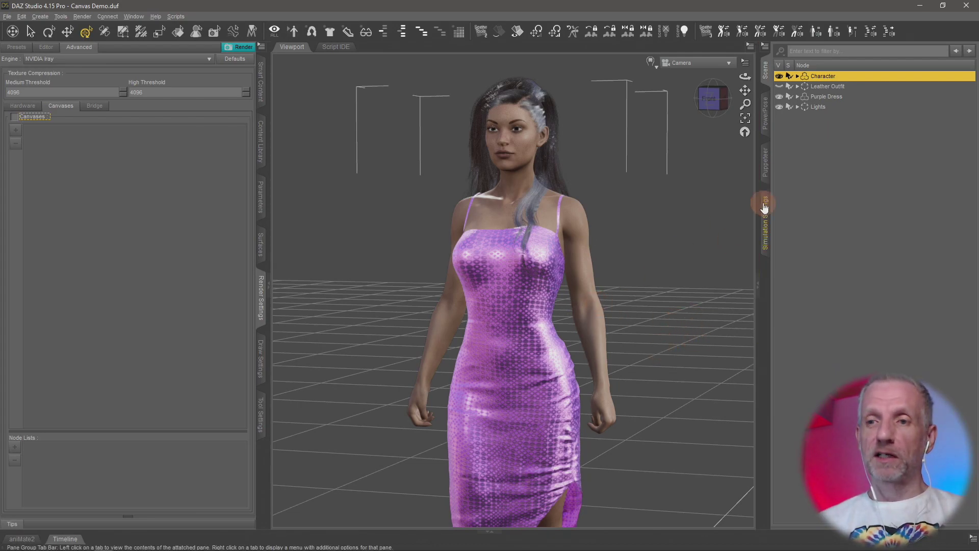
Step: Hide the Purple Dress in the scene, and turn canvases on with a new Beauty canvas that has Alpha enabled
click(780, 96)
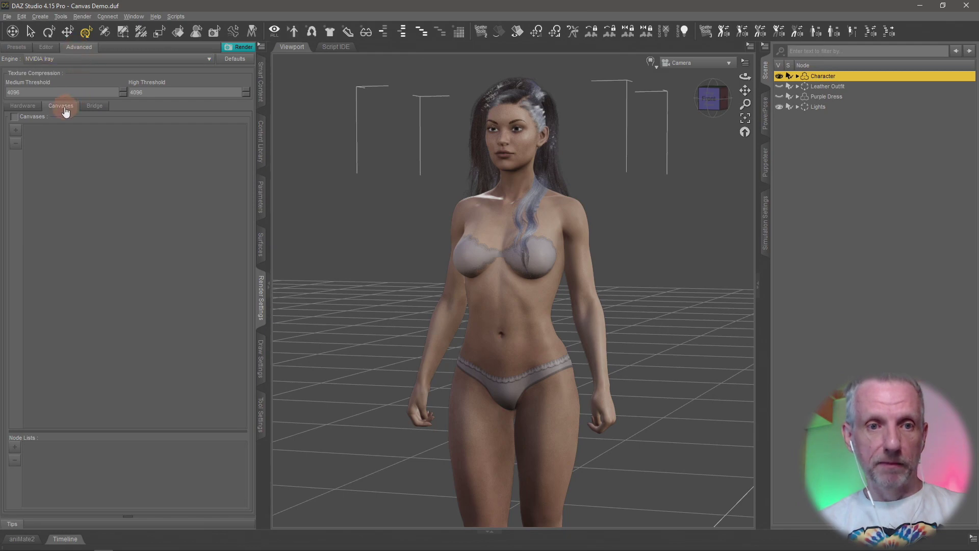
click(15, 117)
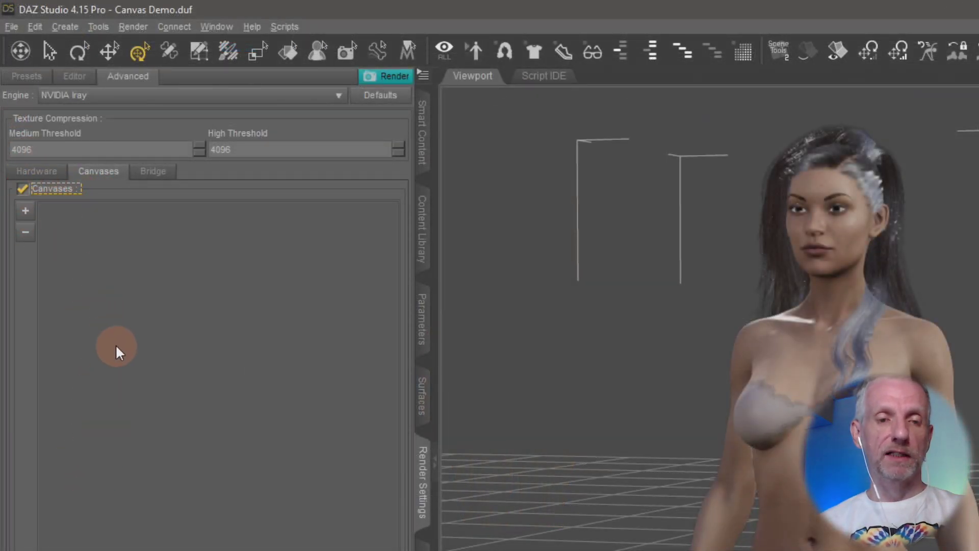
click(25, 211)
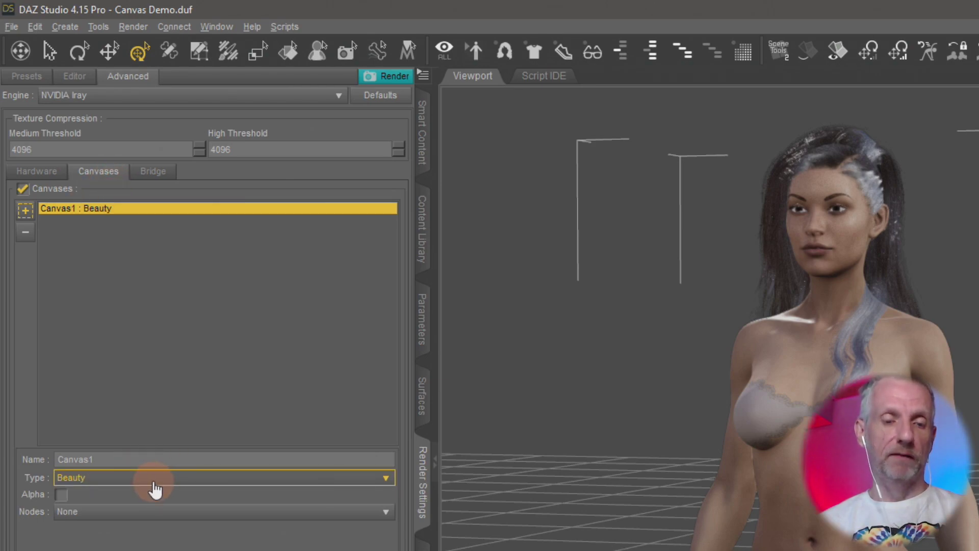
click(64, 496)
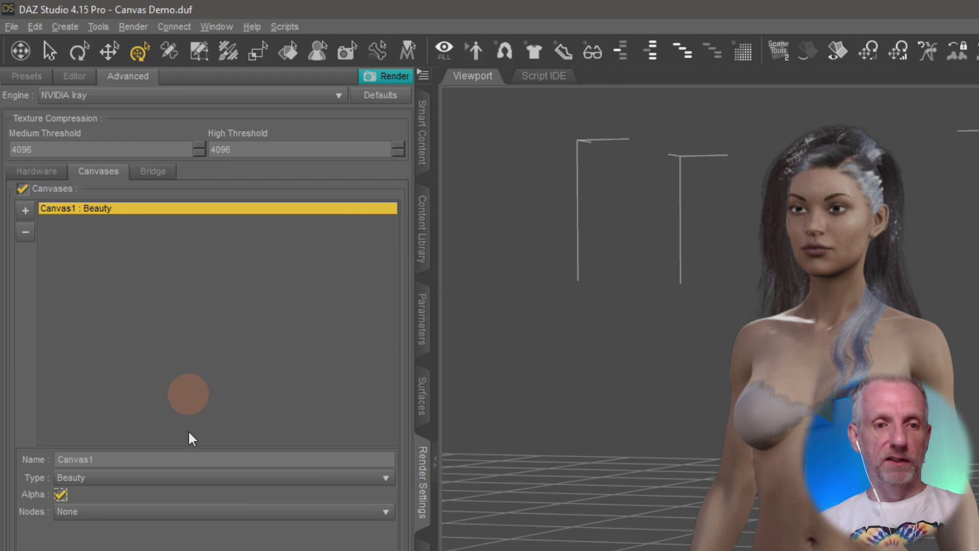
Step: View the node options available for the new canvas without assigning a node list
click(98, 512)
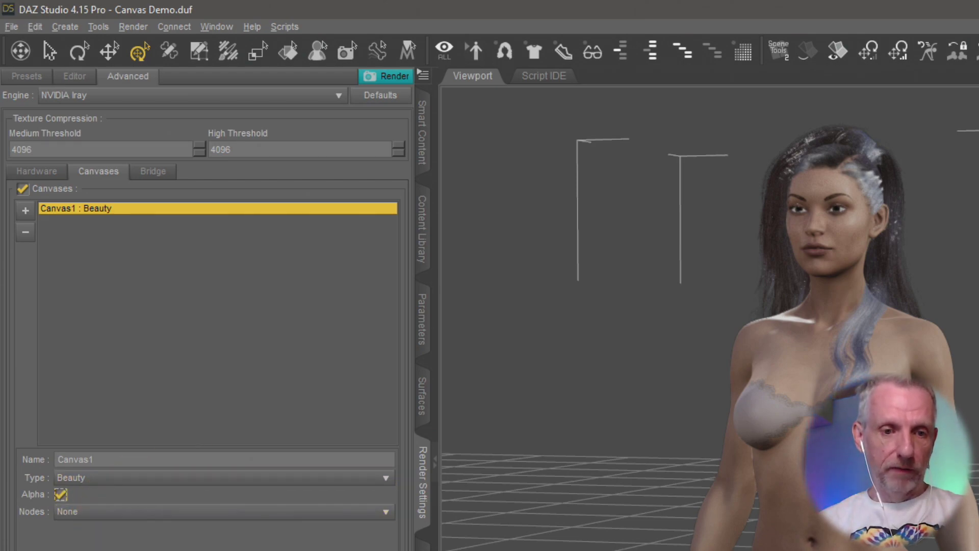
click(153, 515)
click(152, 517)
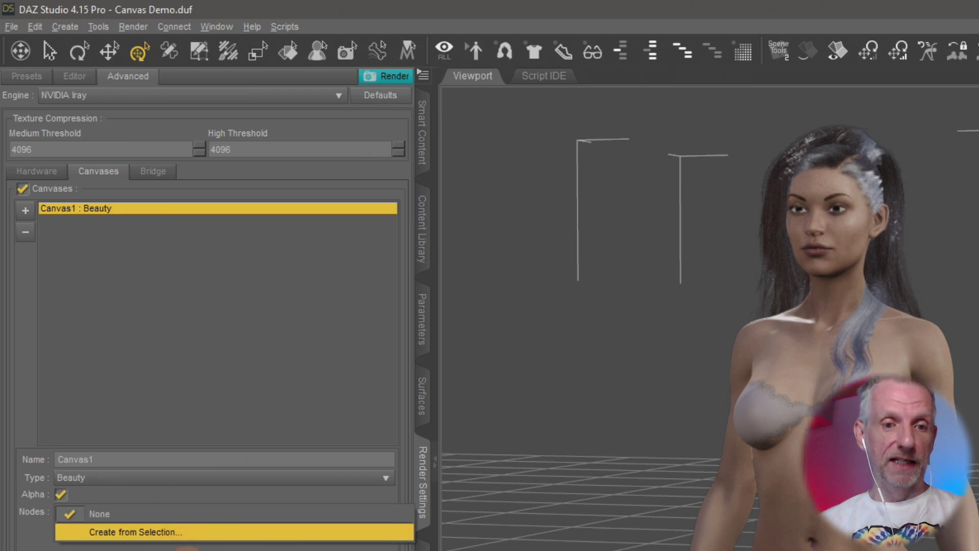
click(187, 533)
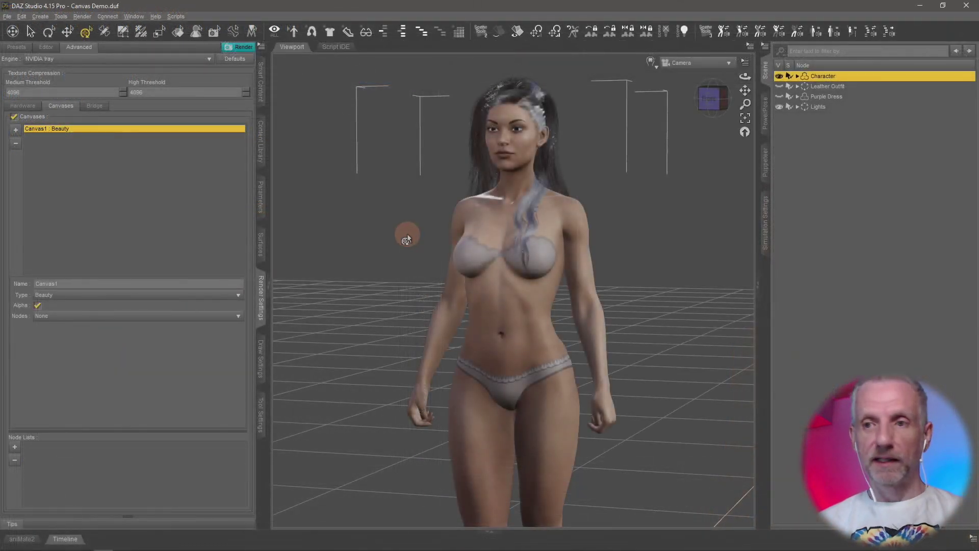
Step: Expand and show the Leather Outfit group, and select it together with its shoes, jacket, pants and RE_Under items
click(798, 86)
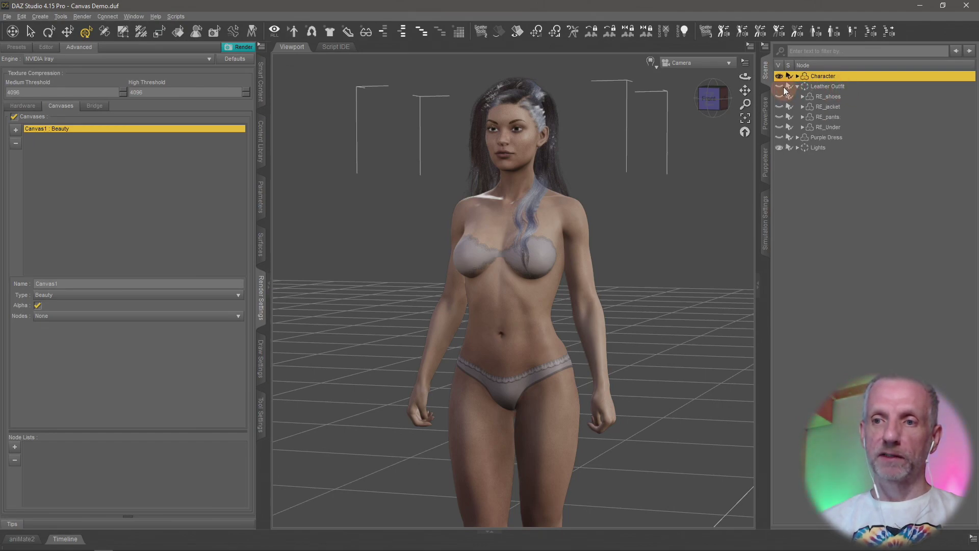
click(778, 87)
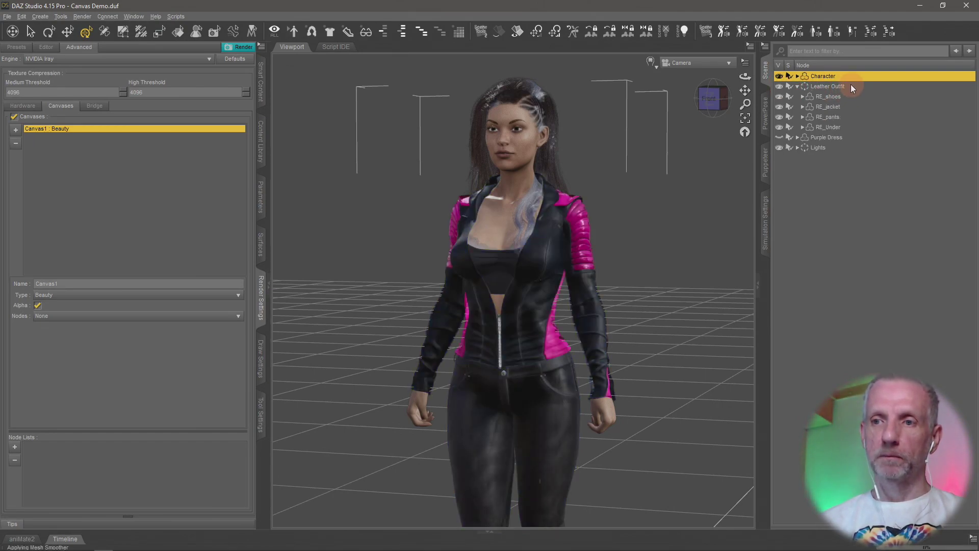
click(851, 86)
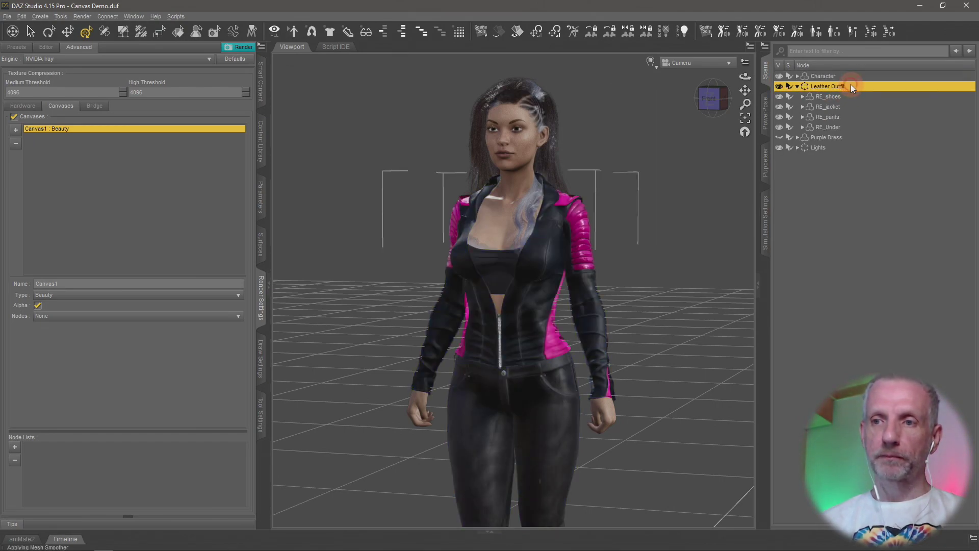
shift+click(843, 127)
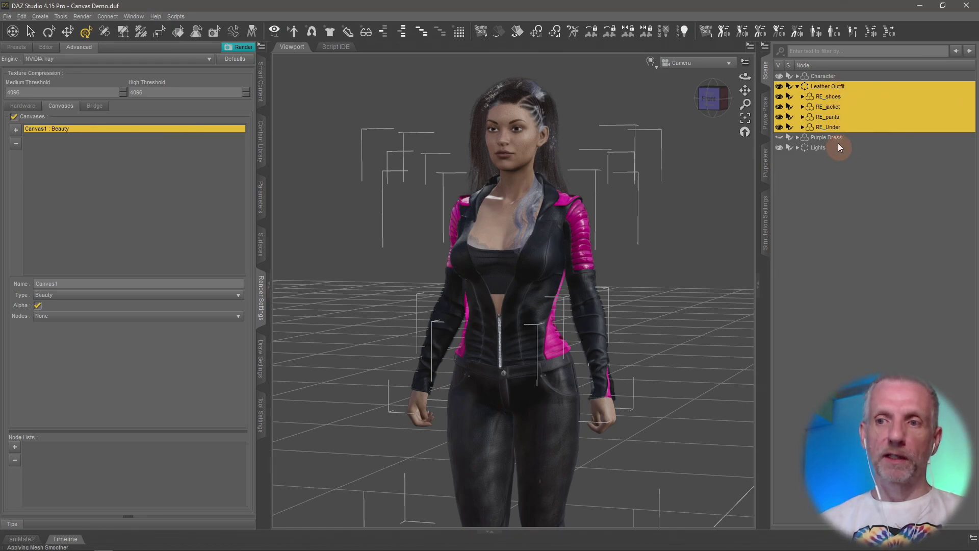
Step: Create a node list from the selection for Canvas1 and name it Leather Outfit
click(79, 320)
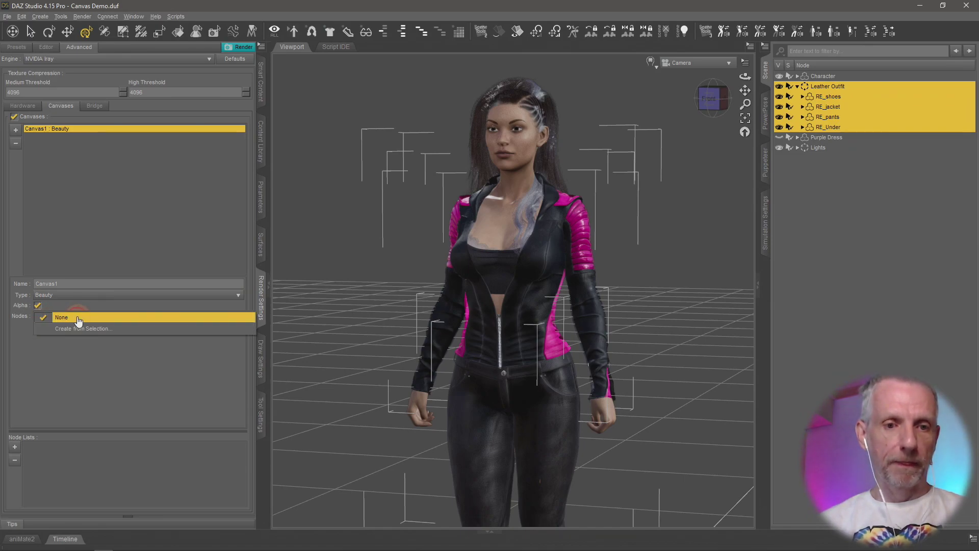
click(127, 332)
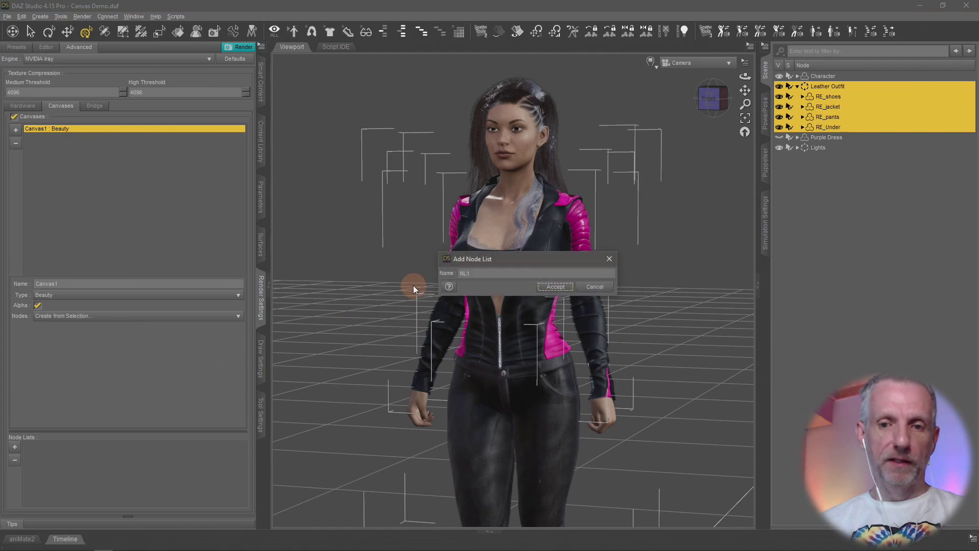
drag(522, 259, 207, 186)
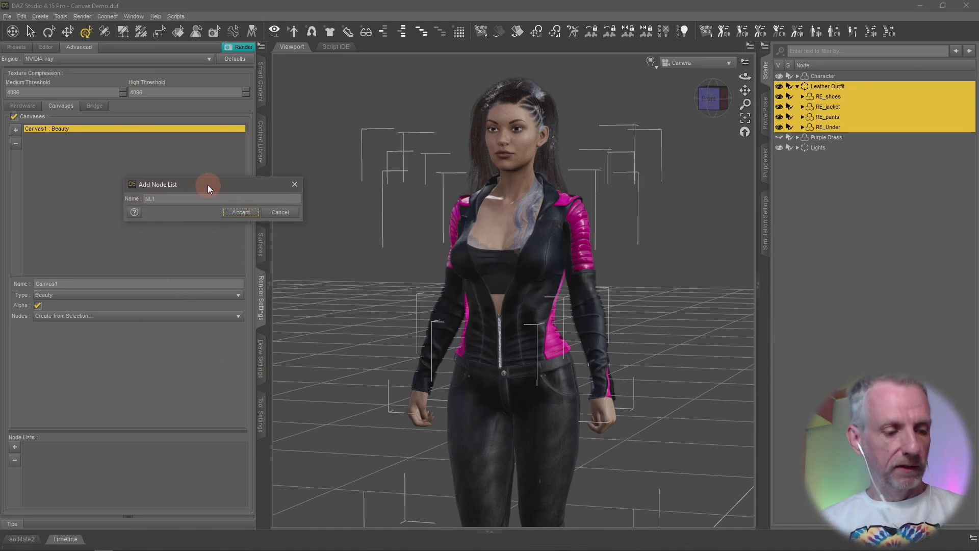
double_click(128, 199)
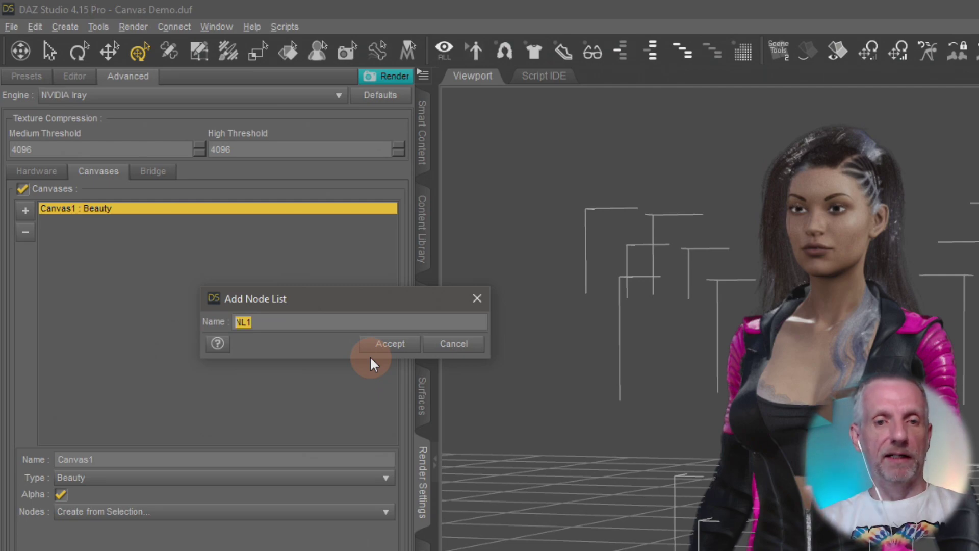
text(Leather ou)
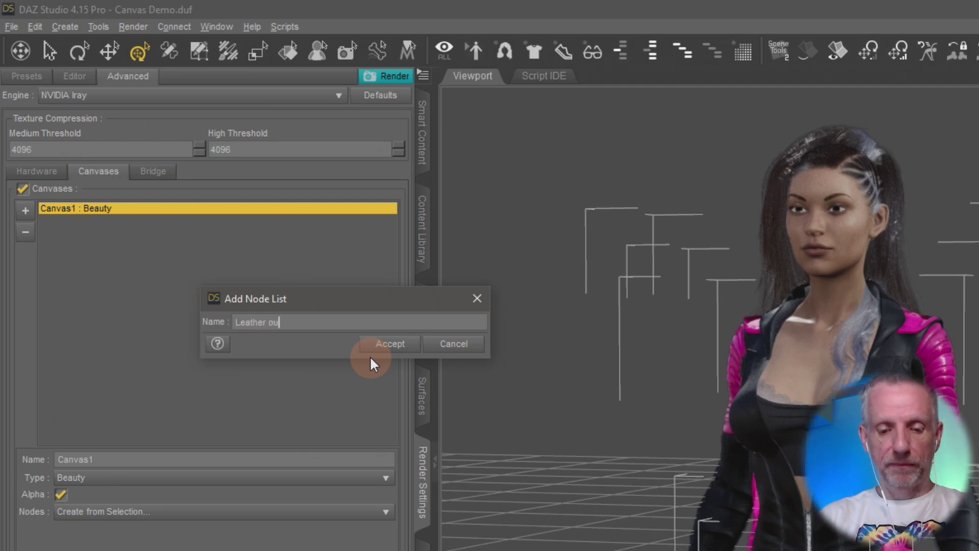
text(tfit)
key(BackSpace)
key(BackSpace)
key(BackSpace)
key(BackSpace)
key(BackSpace)
key(BackSpace)
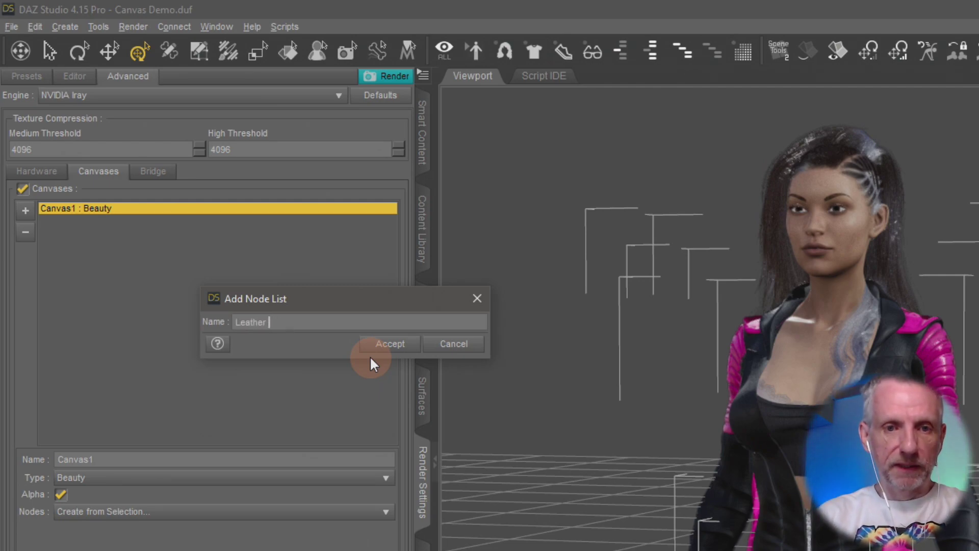
text(Outfit)
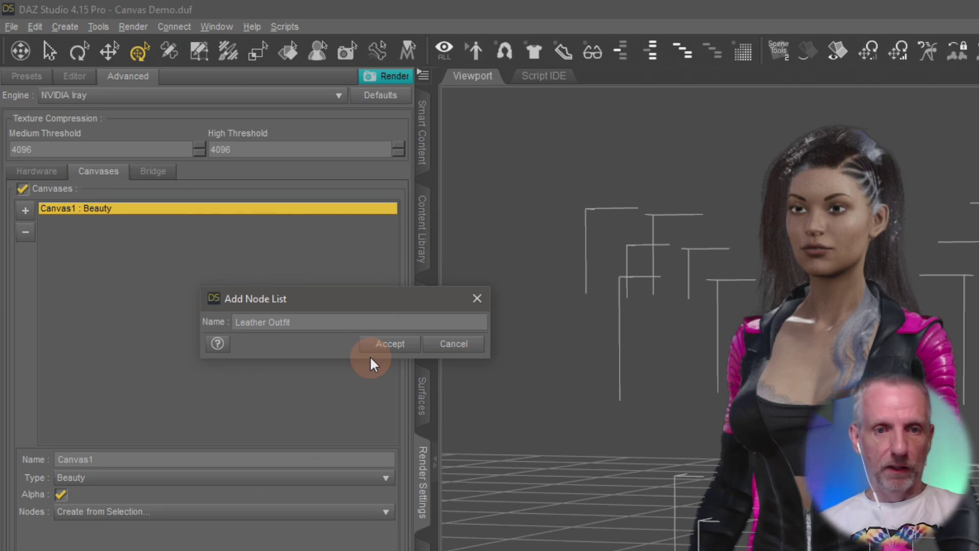
click(406, 349)
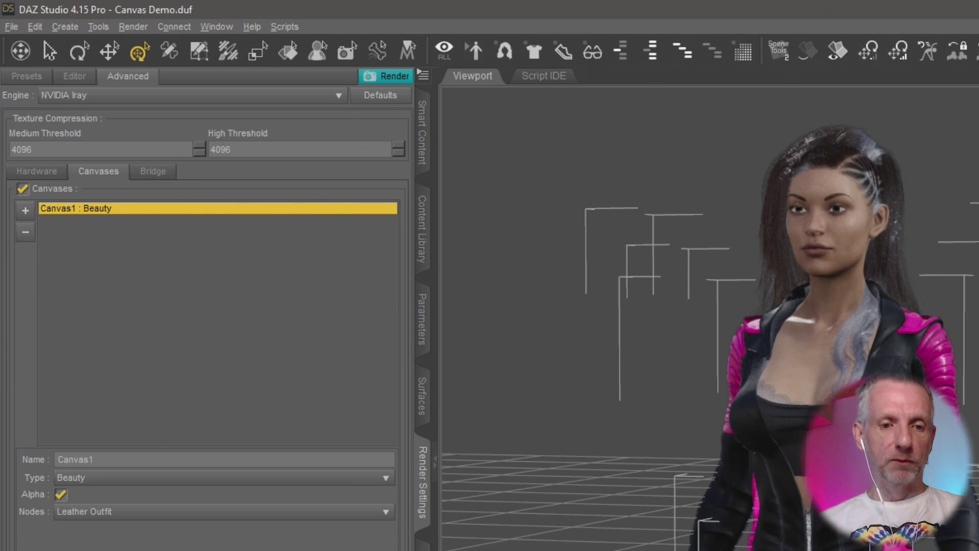
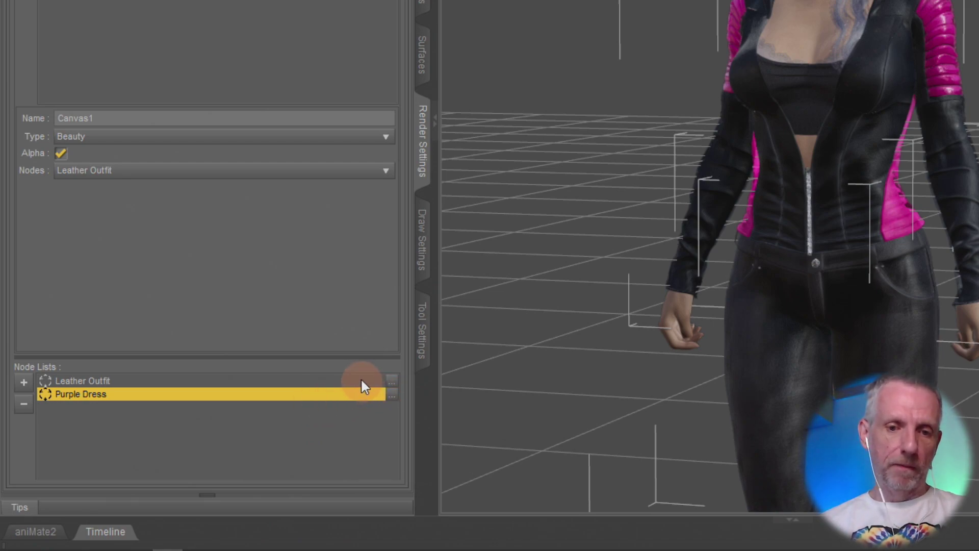
Step: Review the nodes in the Leather Outfit list, close it without changes, and select the Purple Dress list
click(330, 382)
click(392, 384)
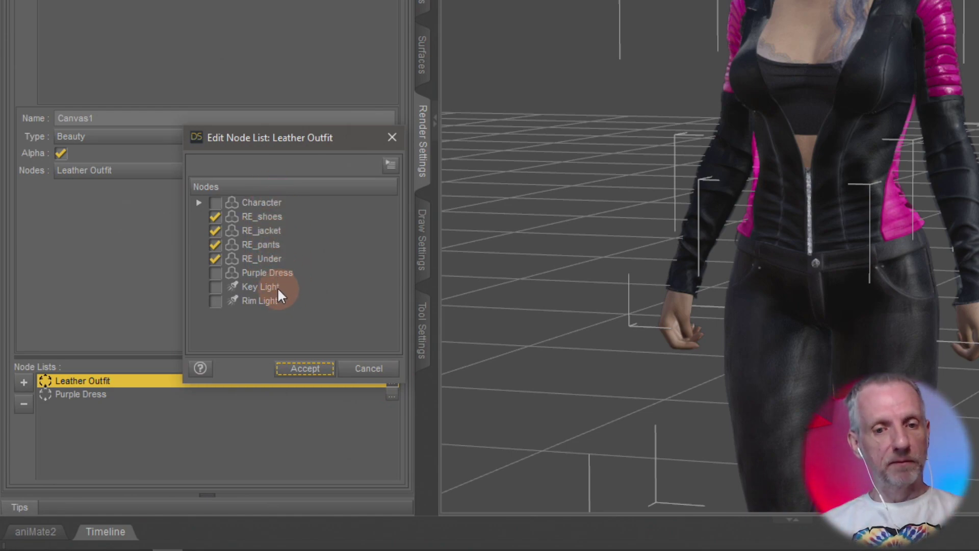
click(361, 369)
click(313, 393)
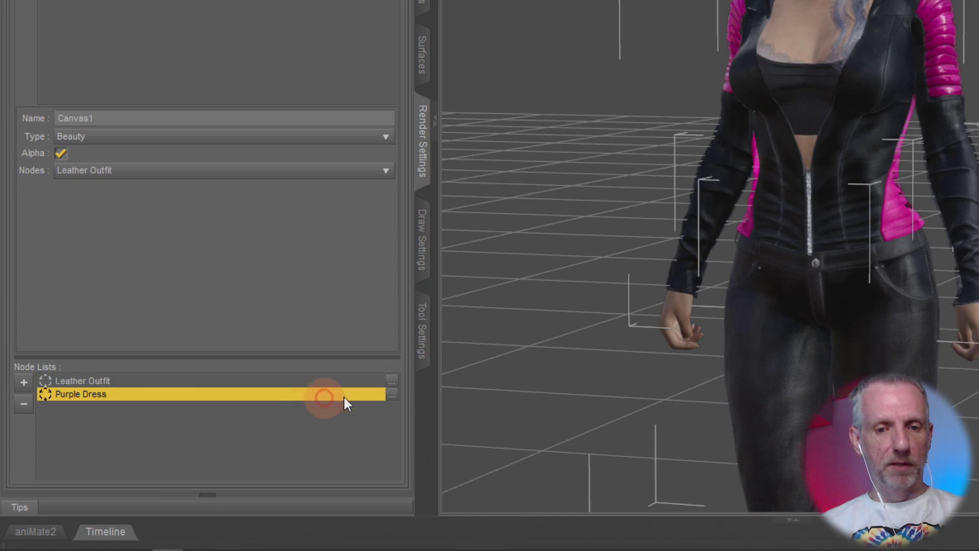
Step: Add the Purple Dress node to the Purple Dress node list and accept the change
click(393, 395)
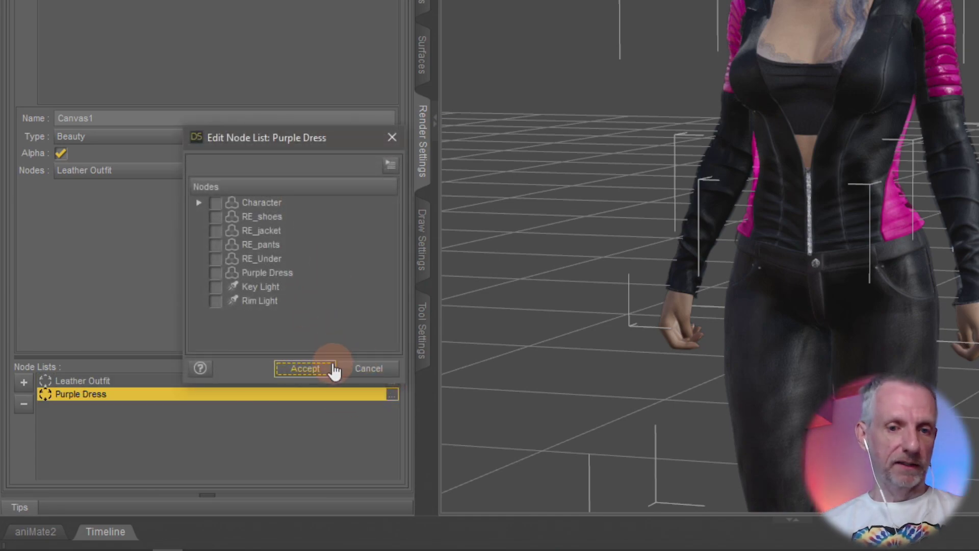
click(216, 273)
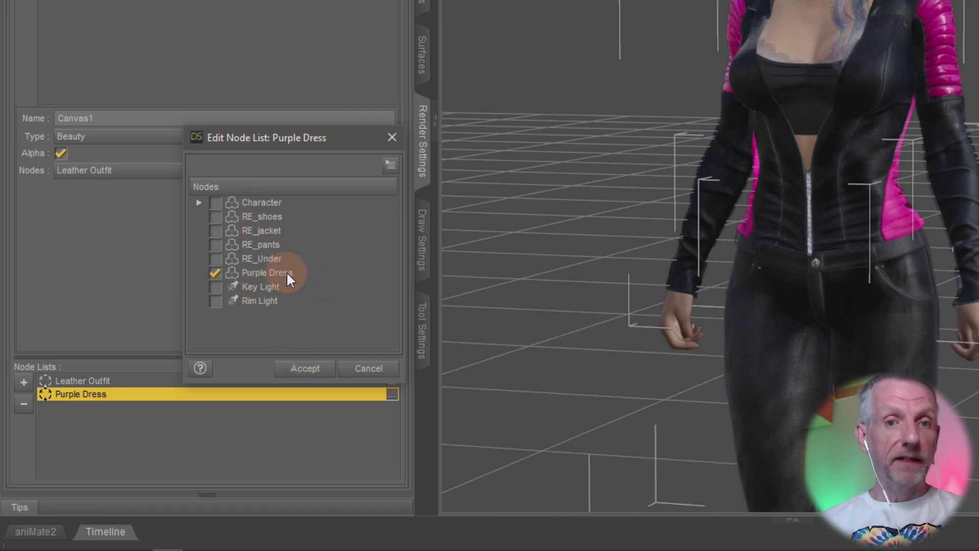
click(306, 373)
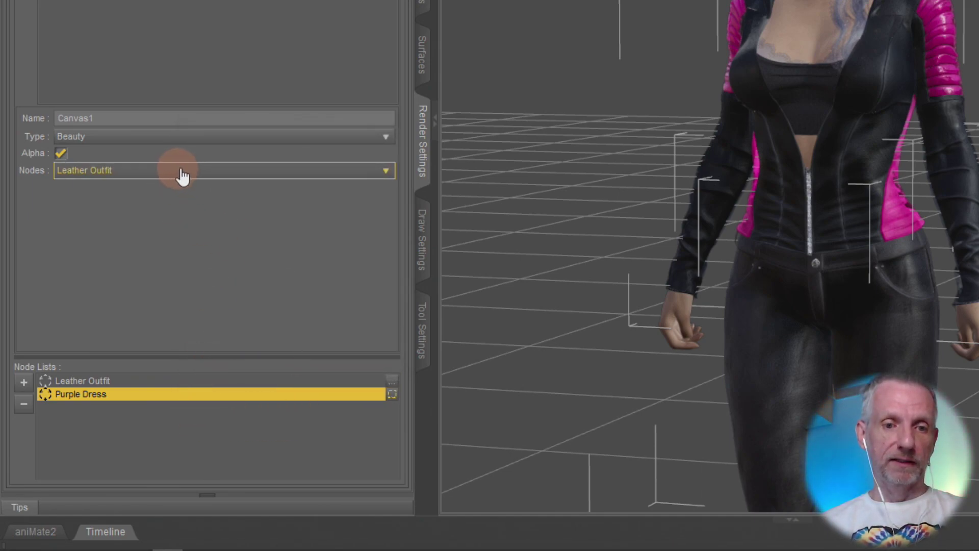
Step: Switch the nodes of Canvas1 to None, and finally assign the Purple Dress node list
click(197, 171)
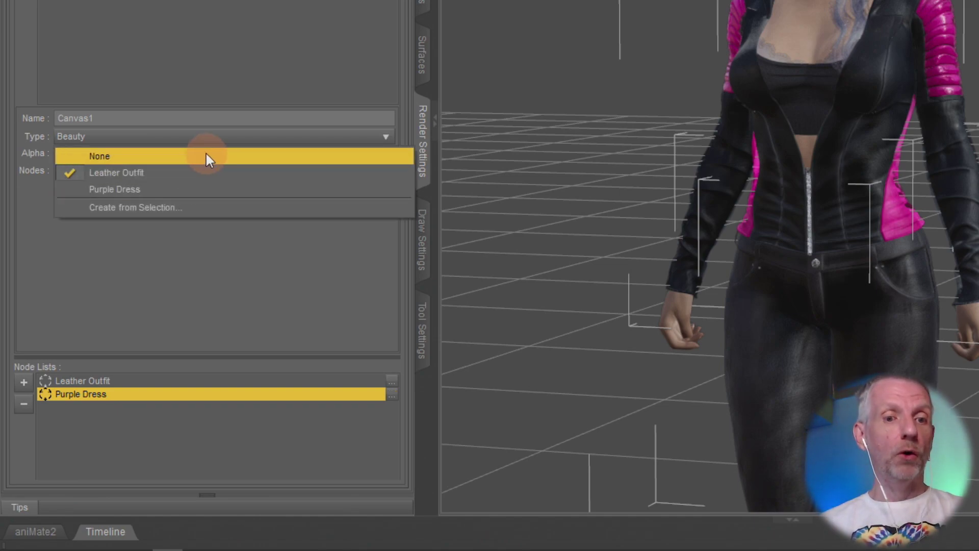
click(206, 155)
click(198, 172)
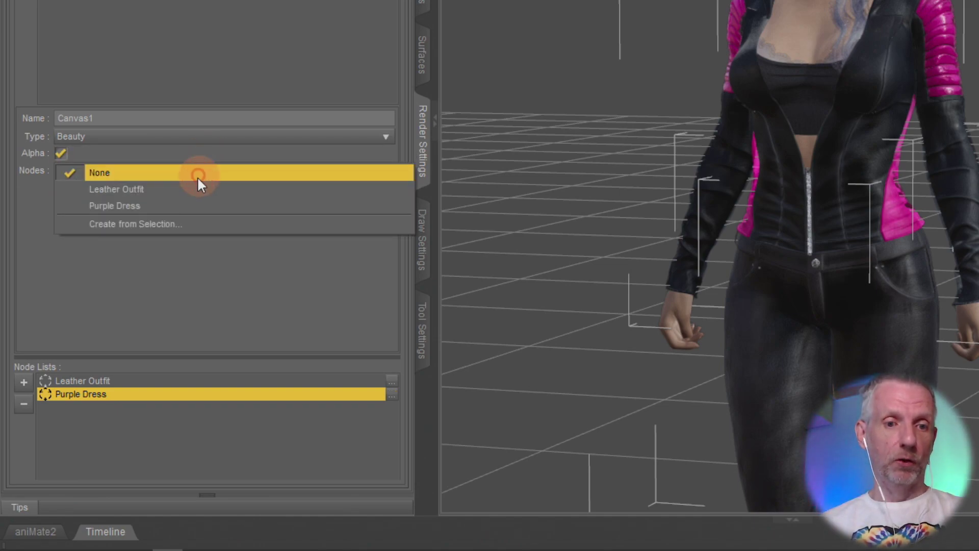
click(216, 206)
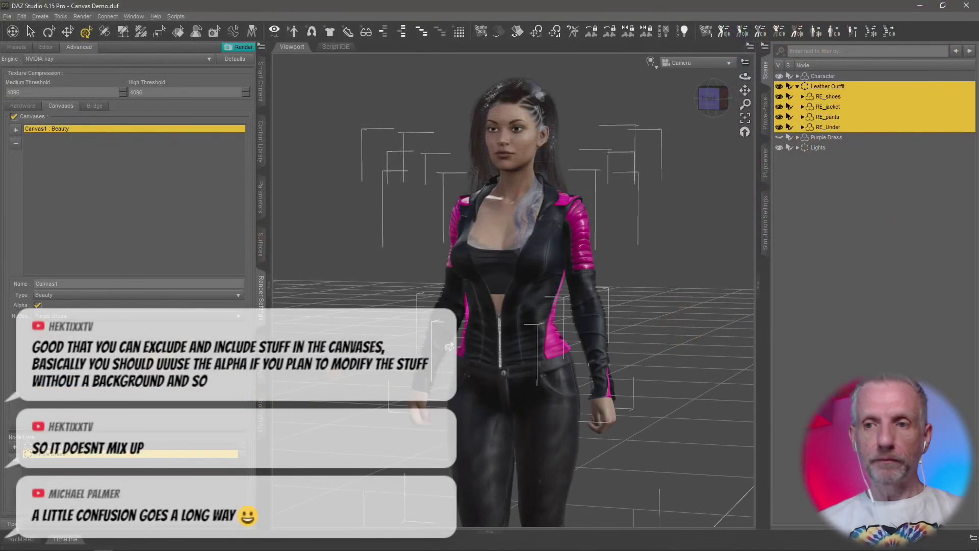
Step: Toggle the Character's visibility, leave it hidden, and clear the selection in the scene list
click(778, 77)
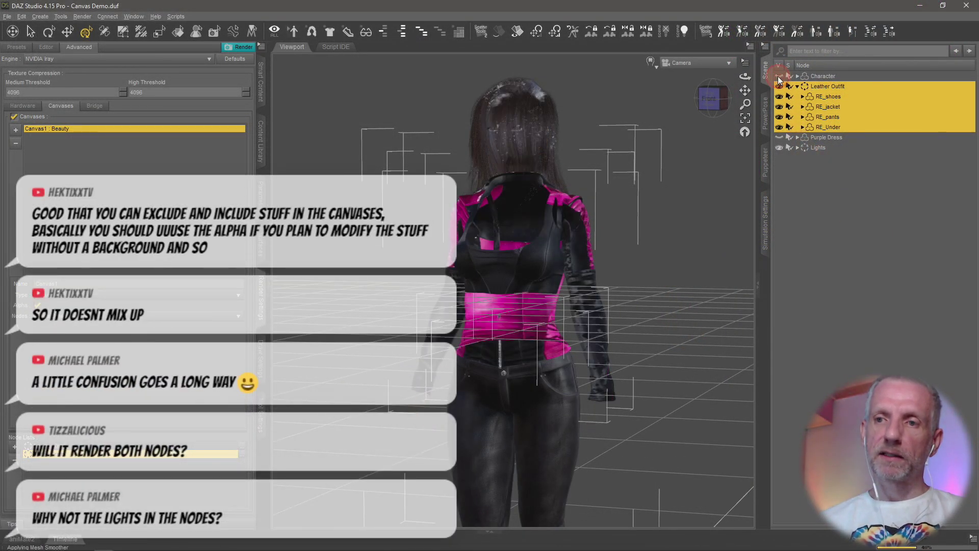
click(778, 76)
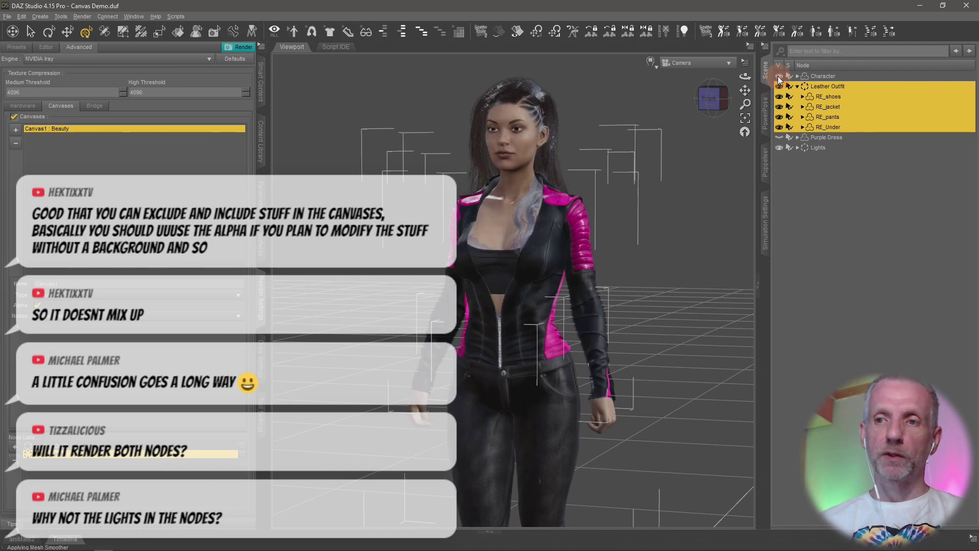
click(778, 77)
click(830, 175)
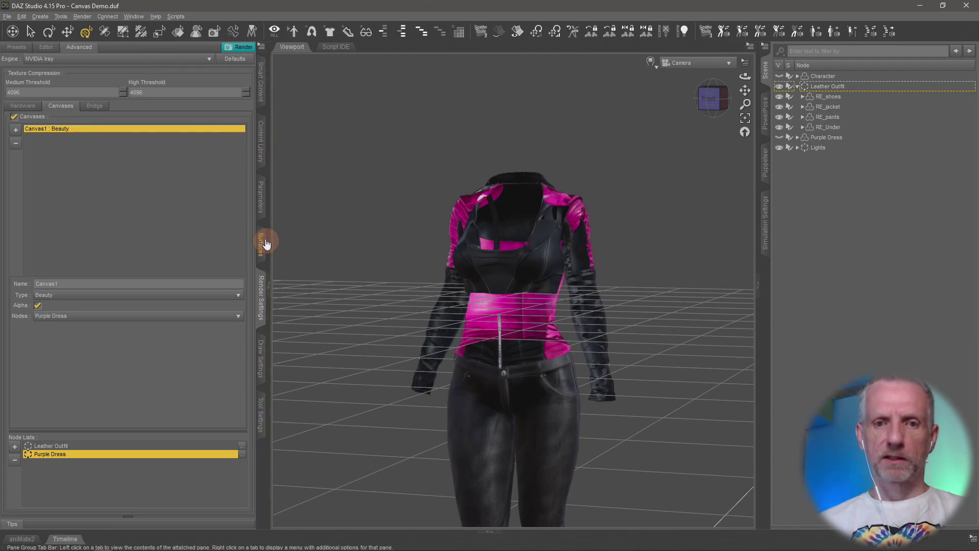
Step: Check the Progressive Rendering, Filtering and General render settings, then test-render the Purple Dress canvas and close the render without saving
click(46, 47)
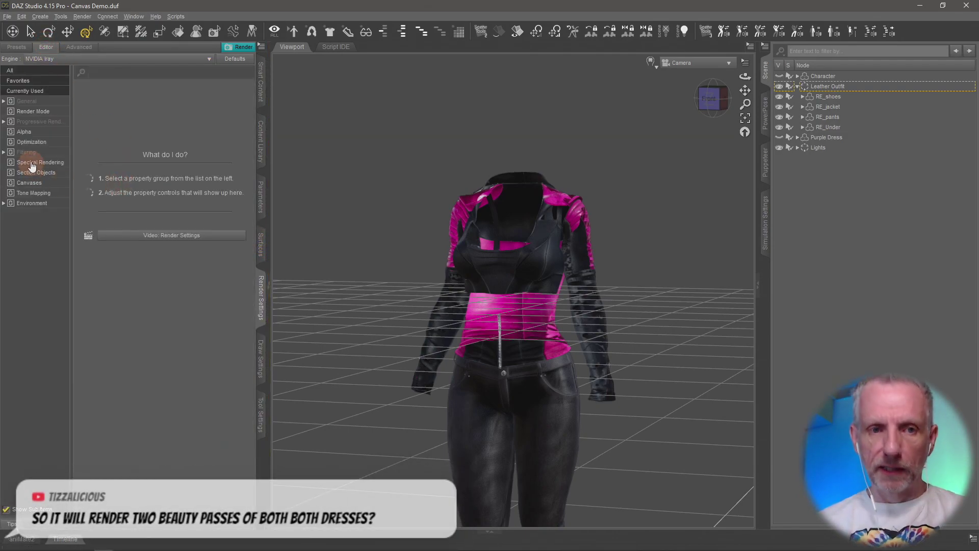
click(60, 125)
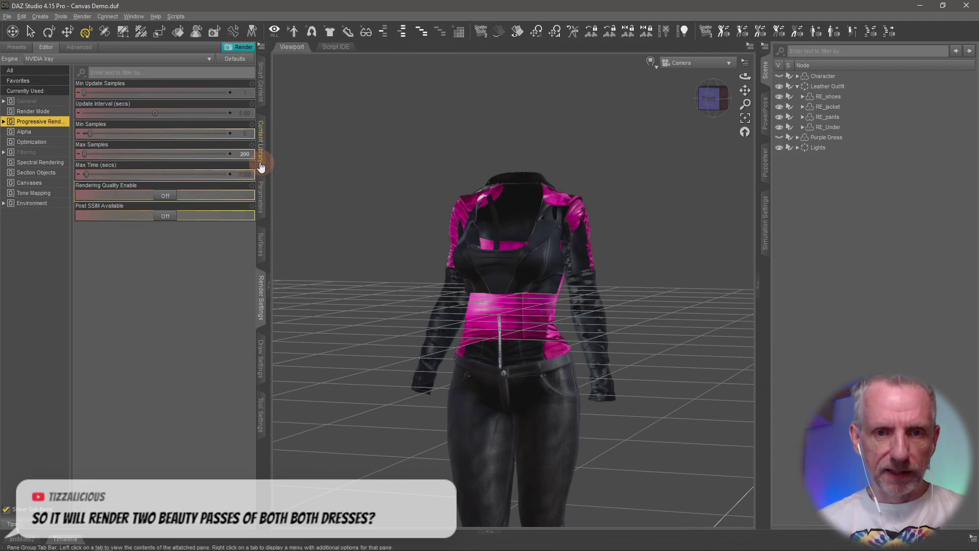
click(39, 151)
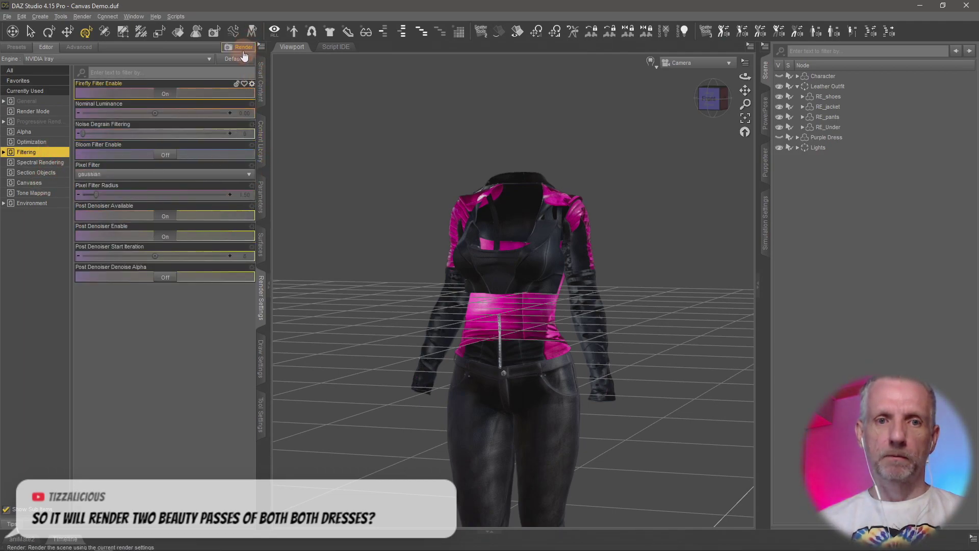
click(44, 101)
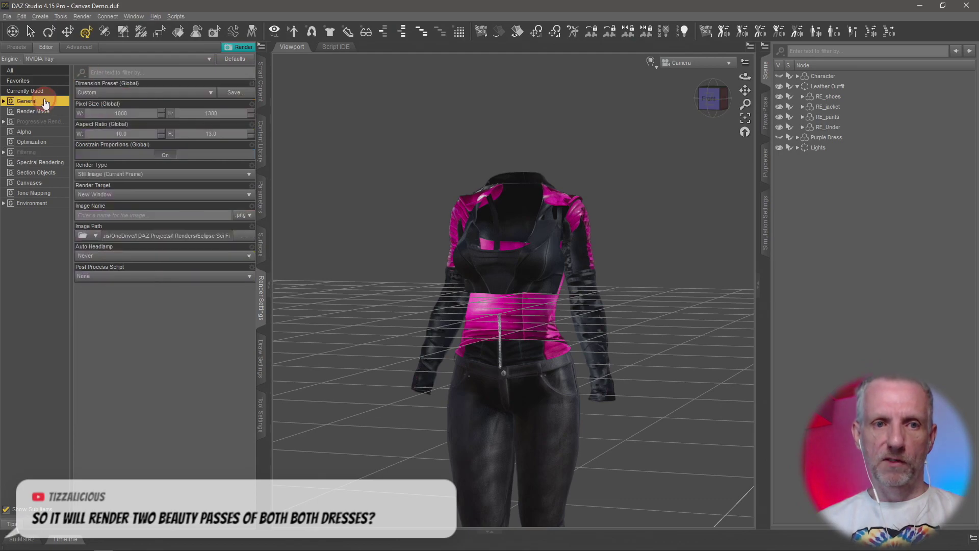
click(243, 47)
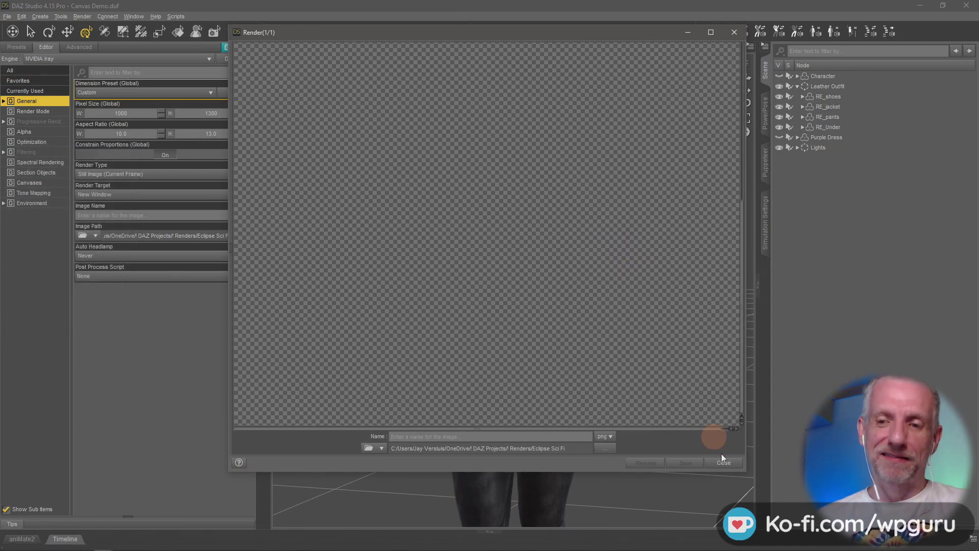
click(724, 463)
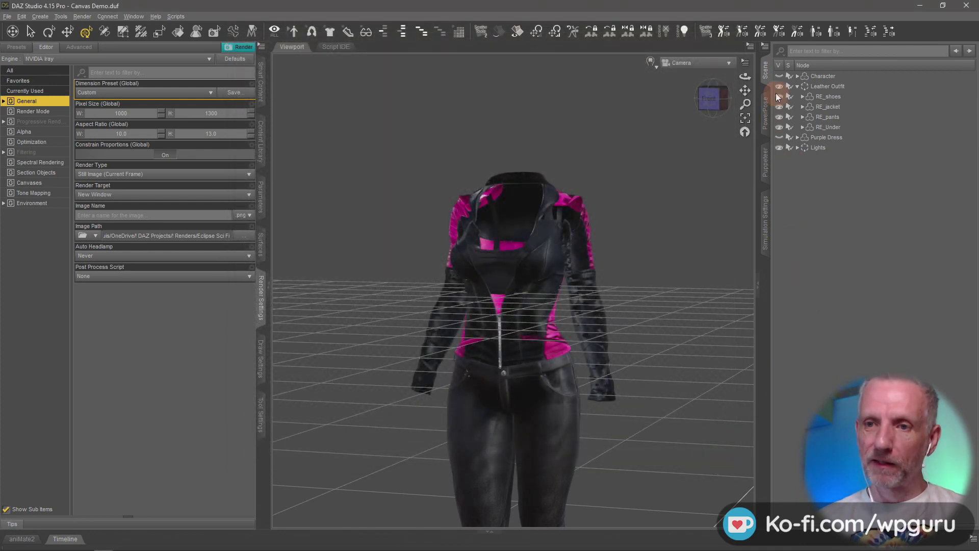
Step: Assign the Leather Outfit node list to Canvas1 and render the scene with the Character hidden
click(84, 48)
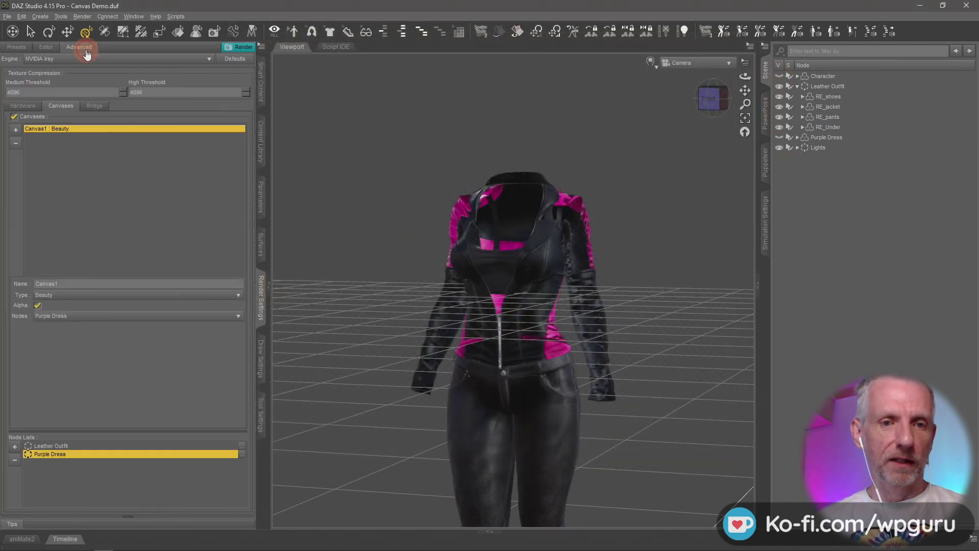
click(131, 305)
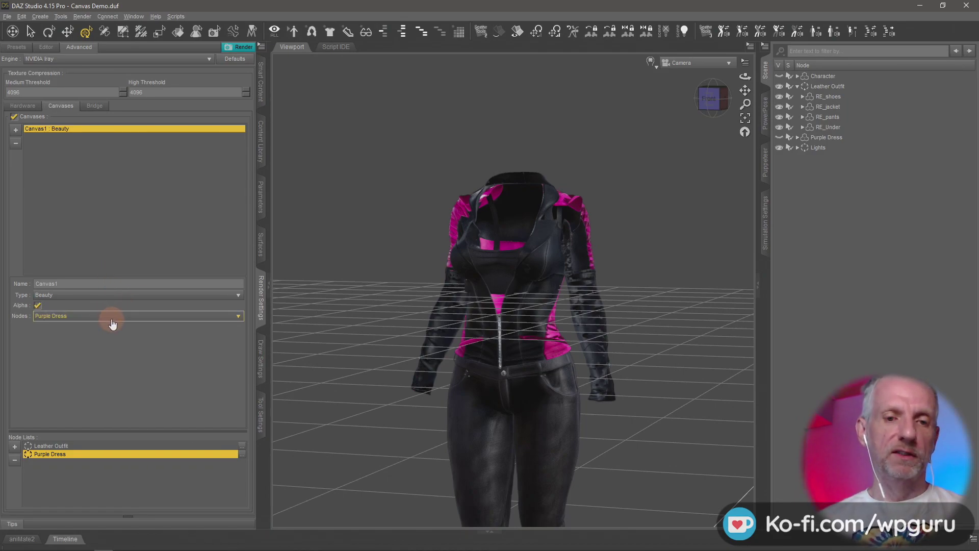
click(113, 321)
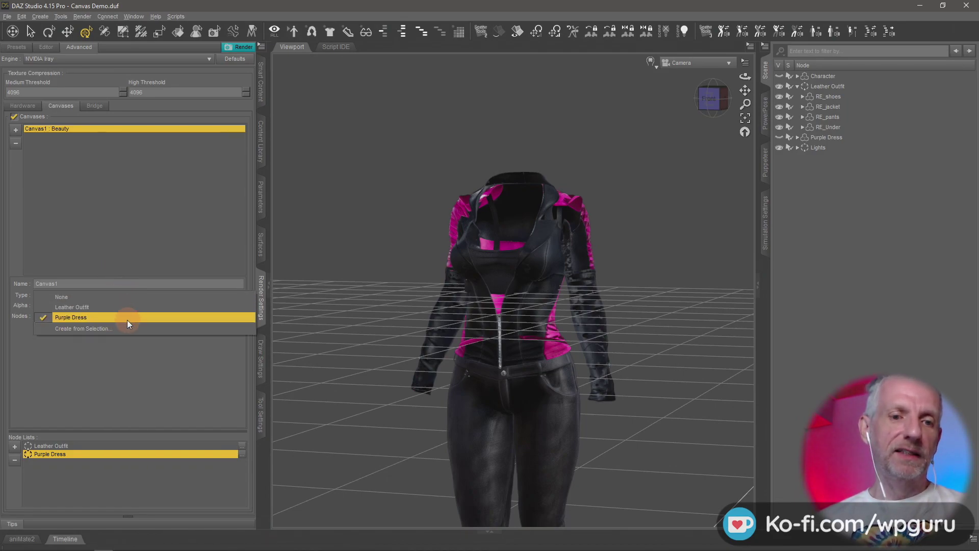
click(126, 307)
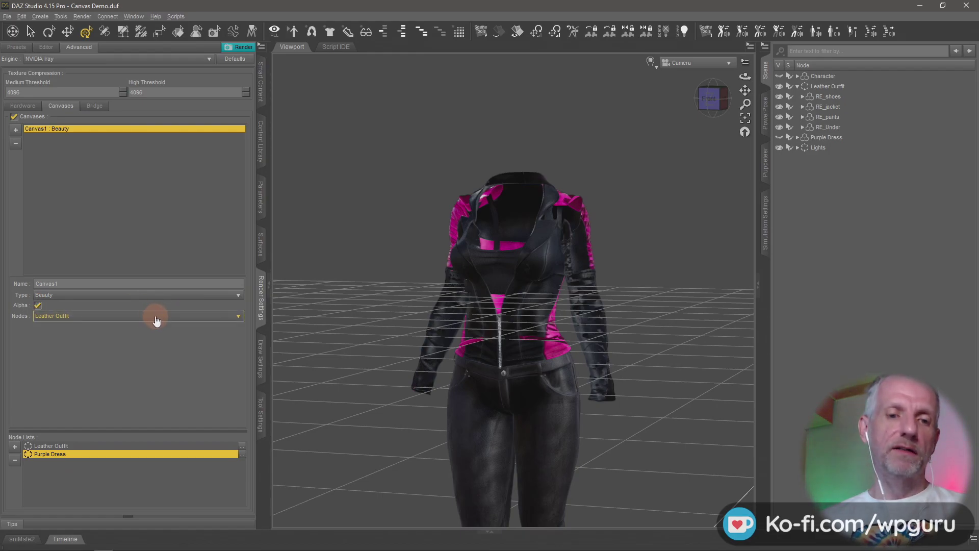
key(ctrl+r)
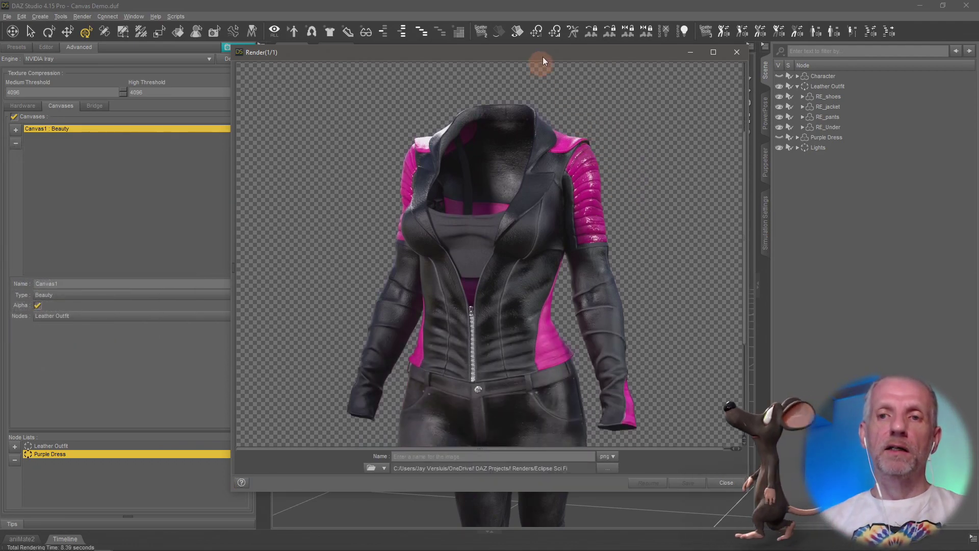
Step: Enlarge the render window, examine the leather outfit from top to bottom, and close the render without saving
drag(543, 56, 452, 34)
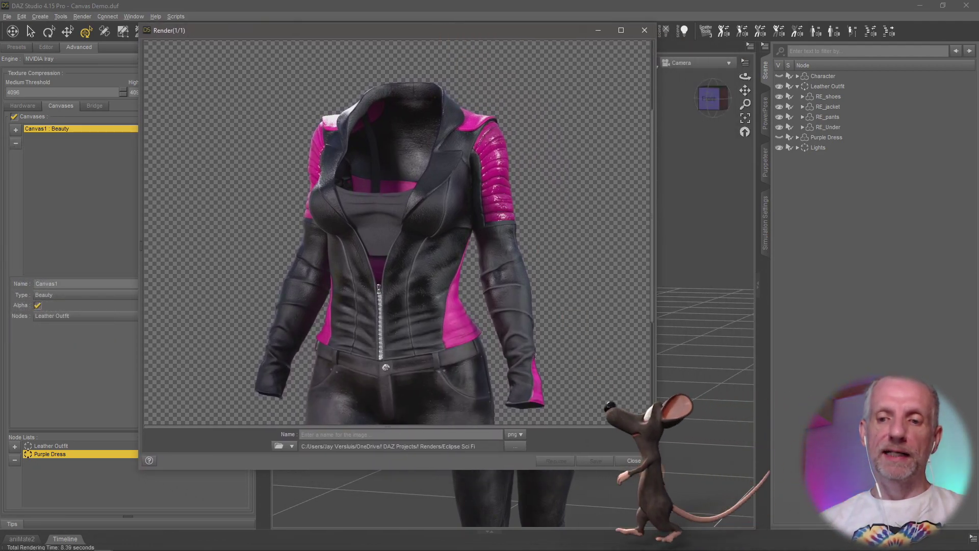
drag(651, 468, 688, 548)
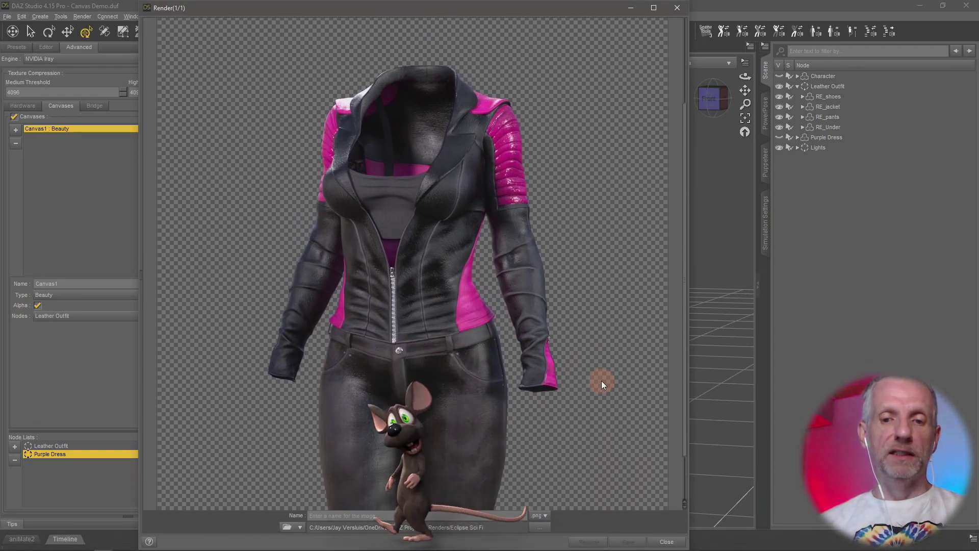
scroll(601, 380, down, 1)
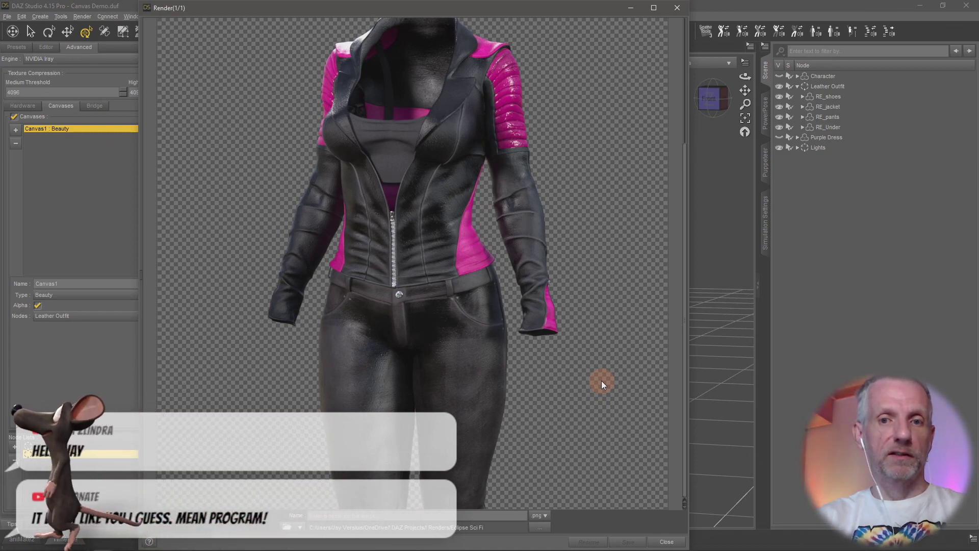
scroll(601, 381, up, 2)
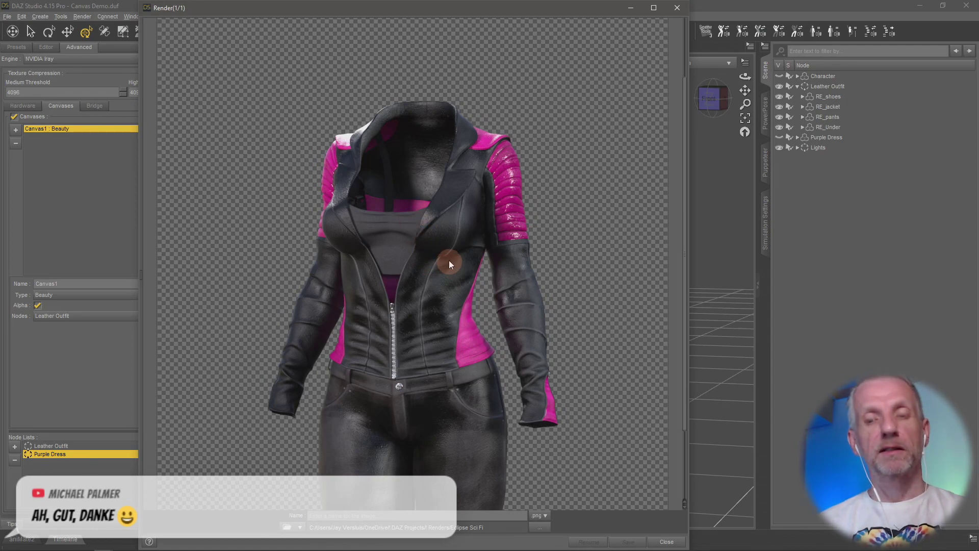
click(666, 541)
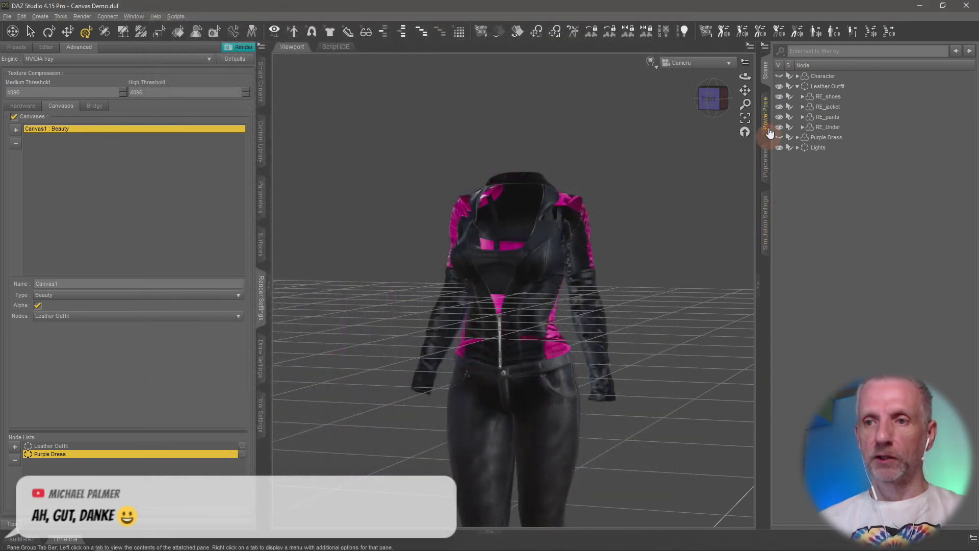
Step: Show the Character again, render the Leather Outfit canvas, inspect the result in an enlarged window, and close it
click(779, 76)
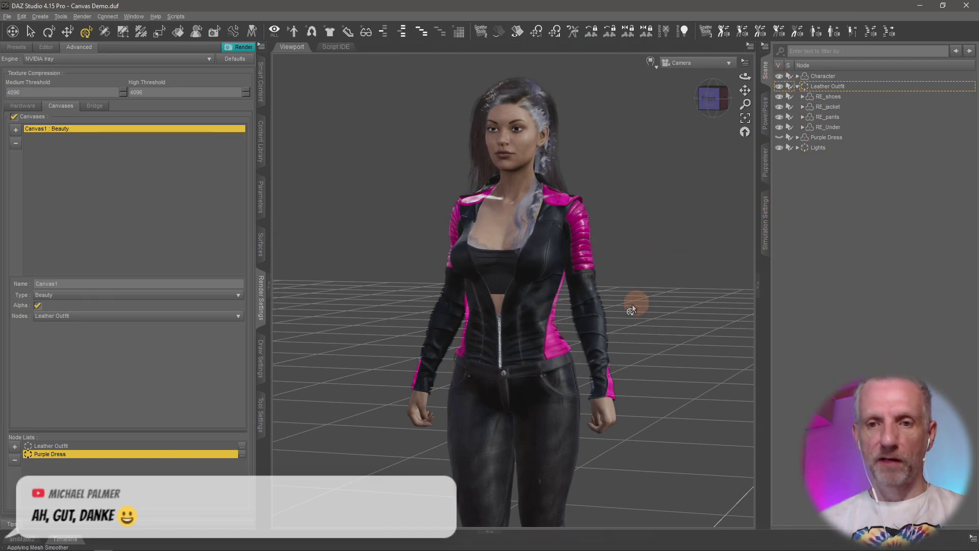
click(244, 48)
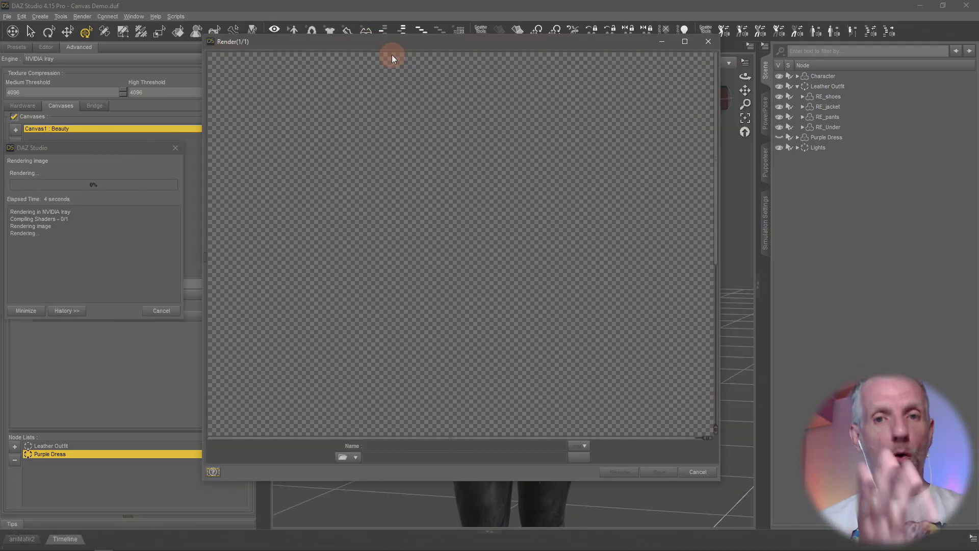
drag(399, 44, 384, 28)
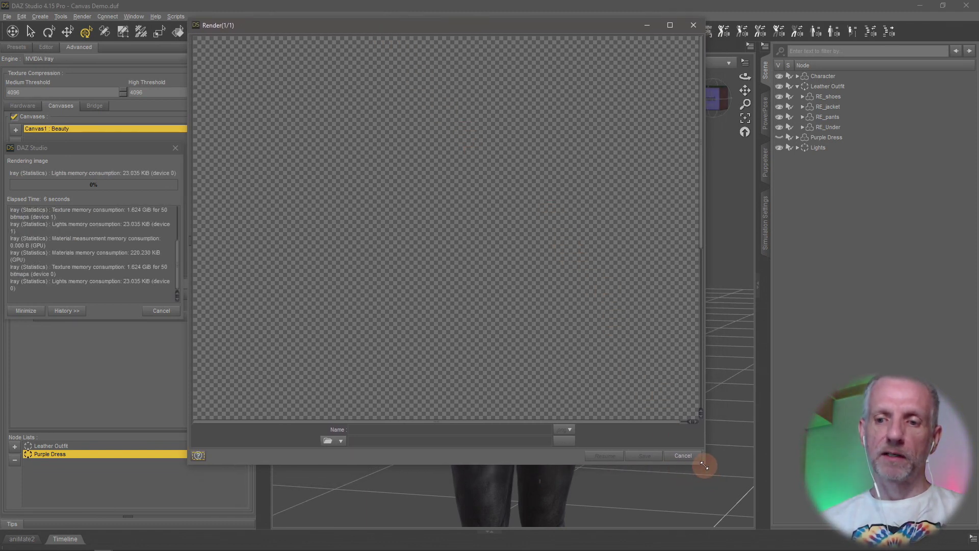
drag(702, 468, 733, 532)
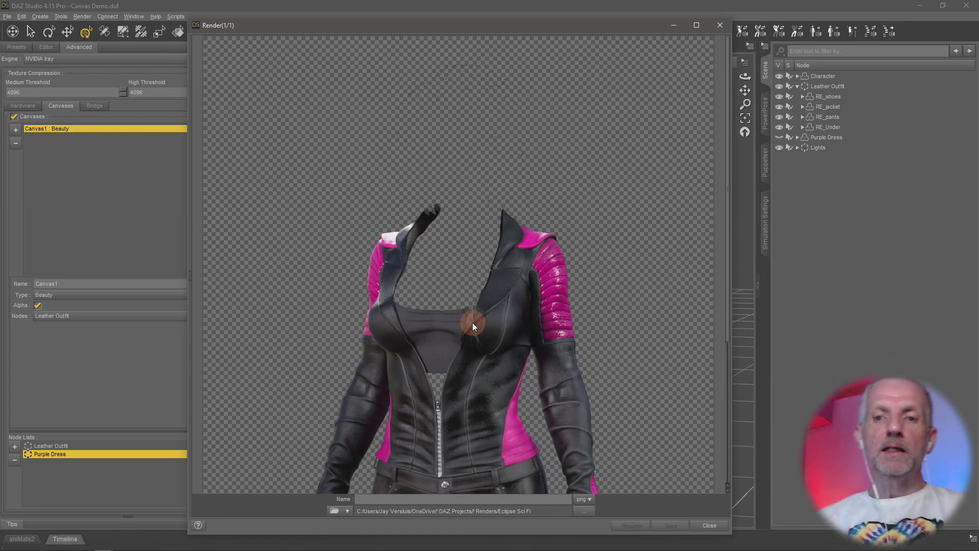
scroll(481, 268, down, 4)
scroll(481, 269, up, 4)
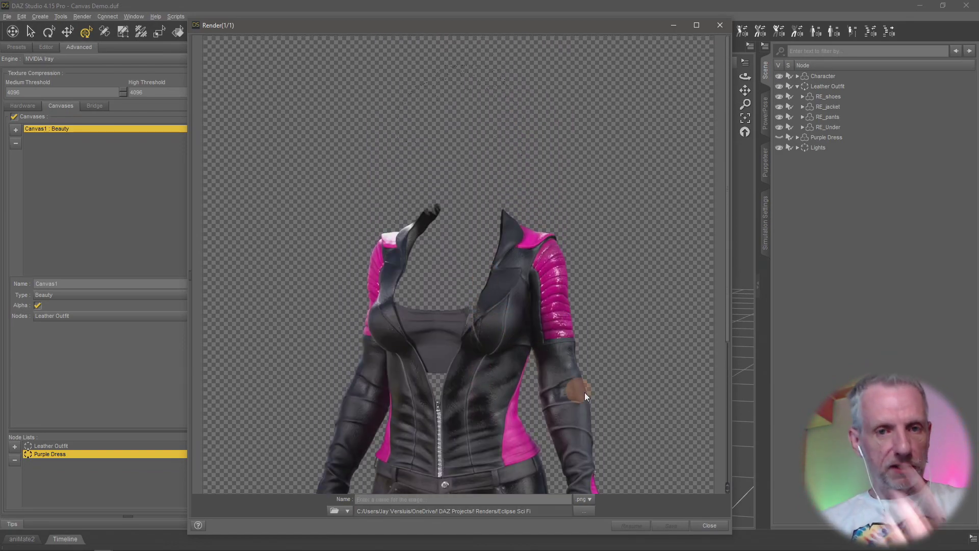
click(708, 525)
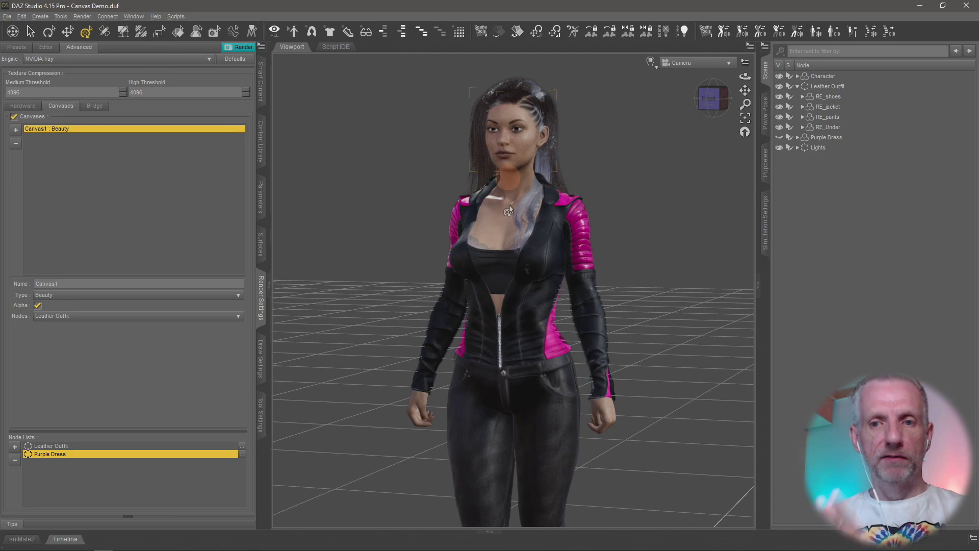
Step: Assign the Purple Dress node list to Canvas1 and make the Purple Dress visible in the scene
click(141, 322)
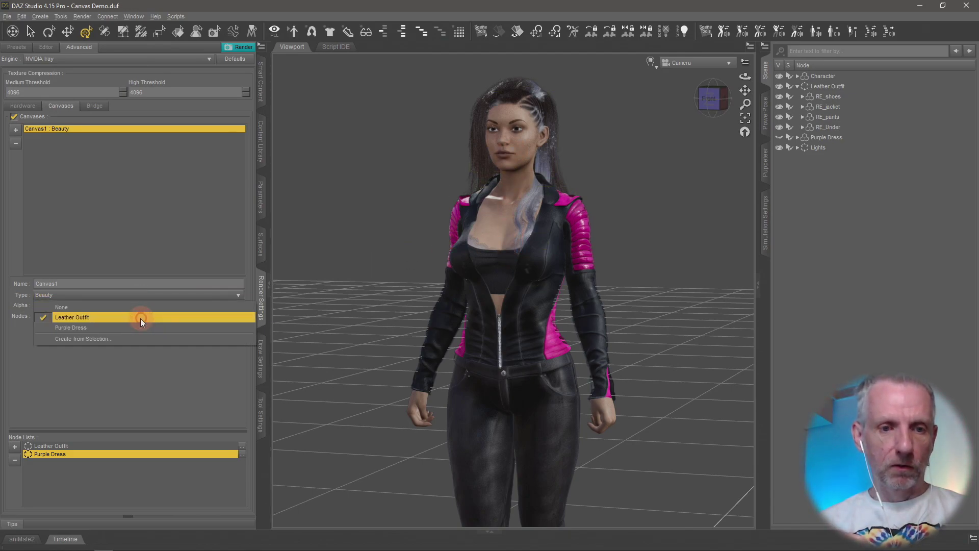
click(135, 327)
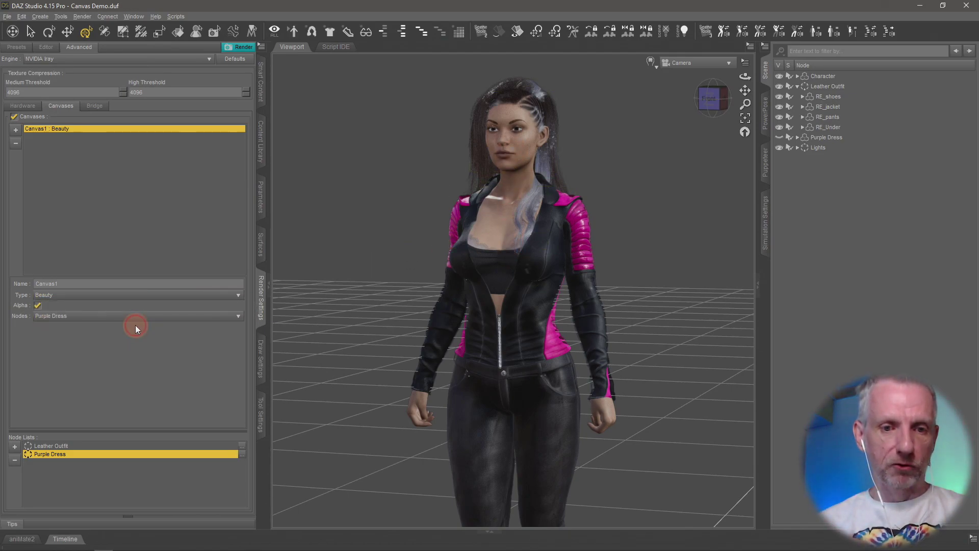
click(780, 138)
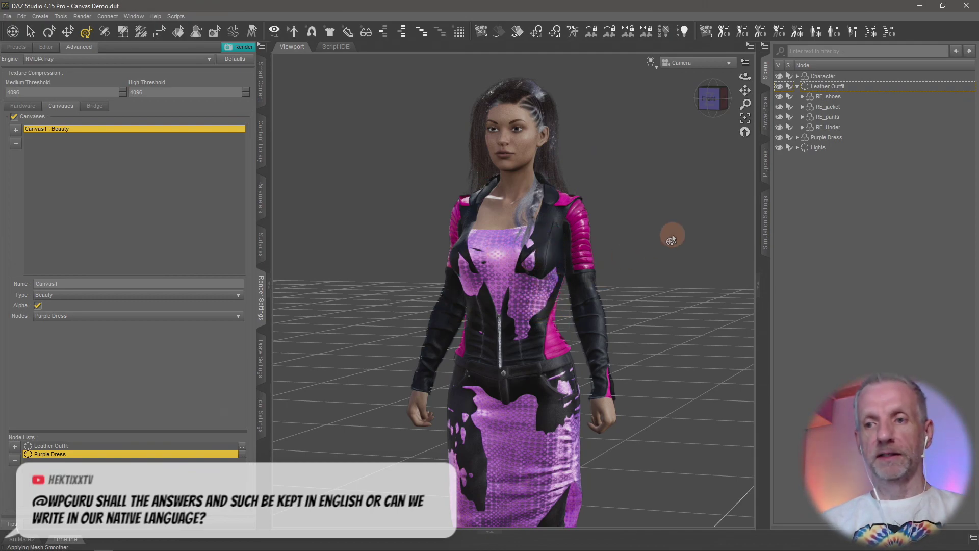
click(797, 86)
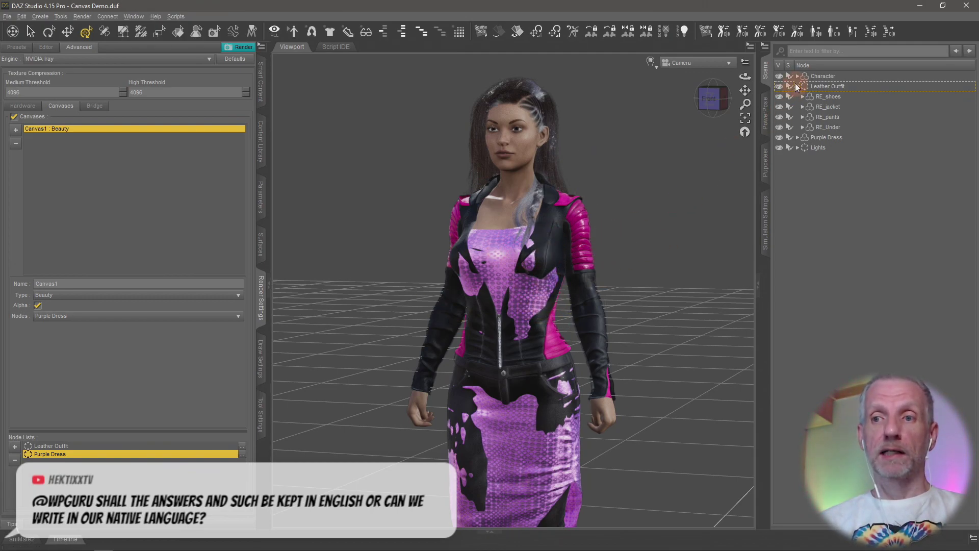
Step: Collapse and hide the Leather Outfit group, and render the scene with the Purple Dress canvas
click(798, 86)
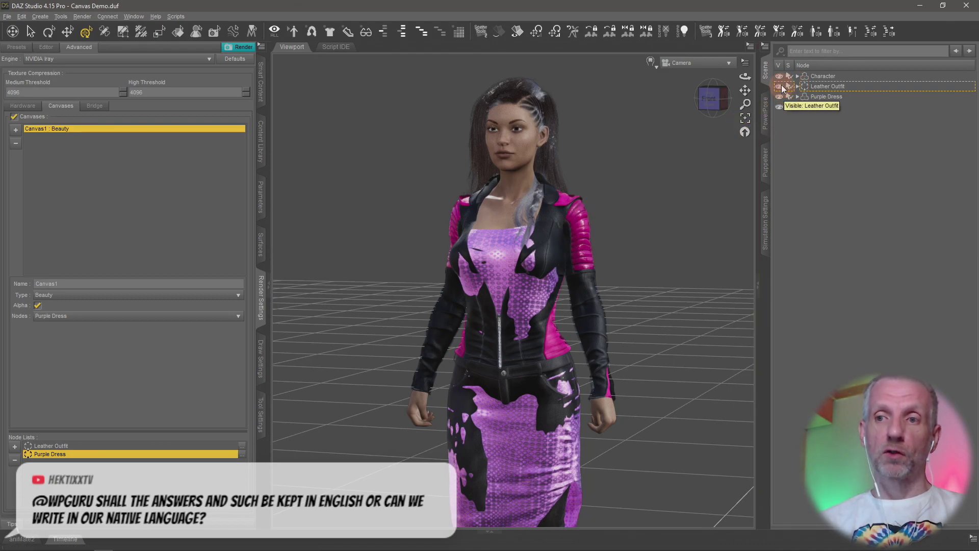
click(780, 86)
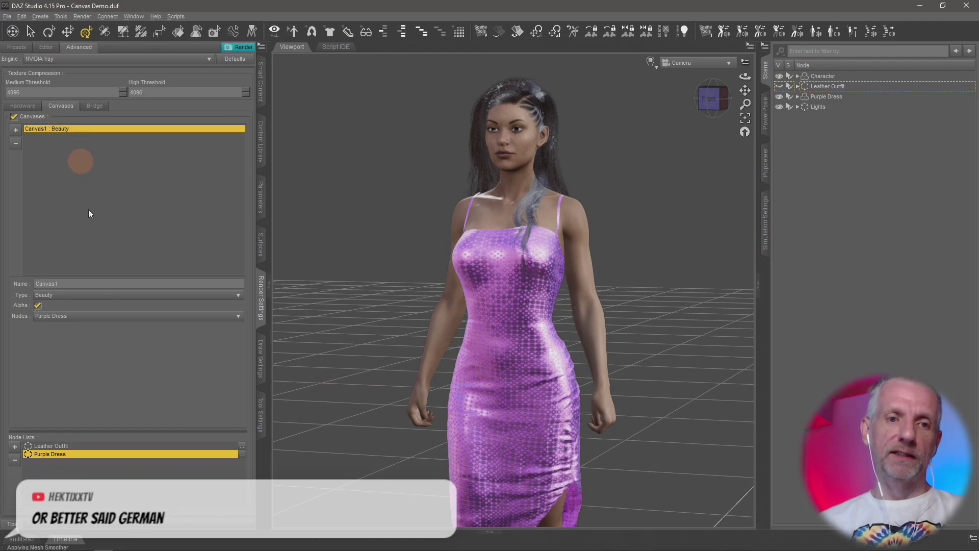
click(87, 312)
click(603, 101)
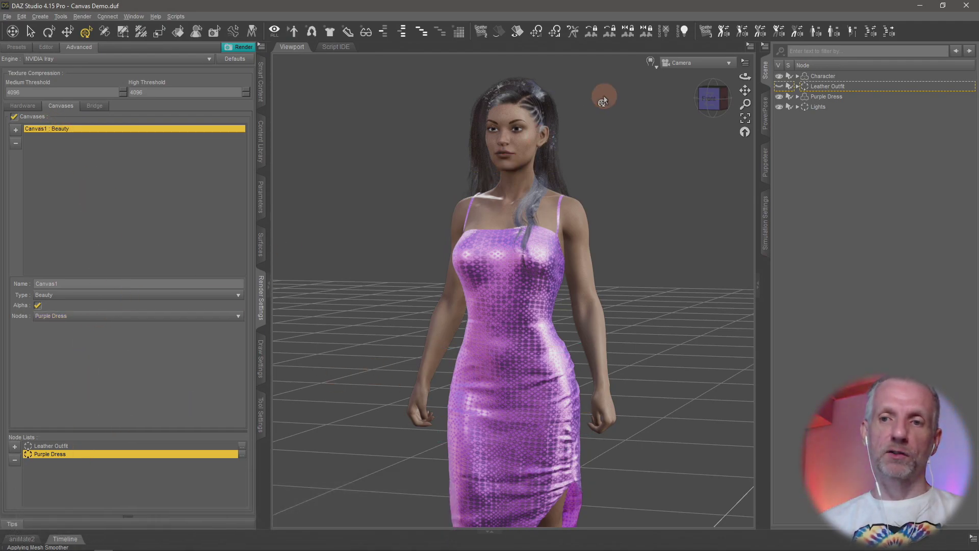
key(ctrl+r)
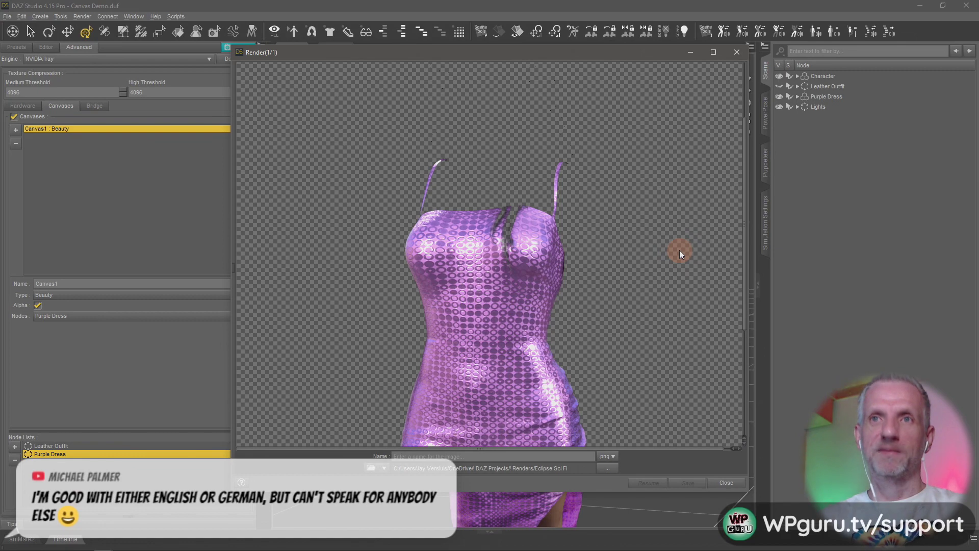
Step: Examine the rendered purple dress from top to bottom and close the render without saving
scroll(679, 250, down, 4)
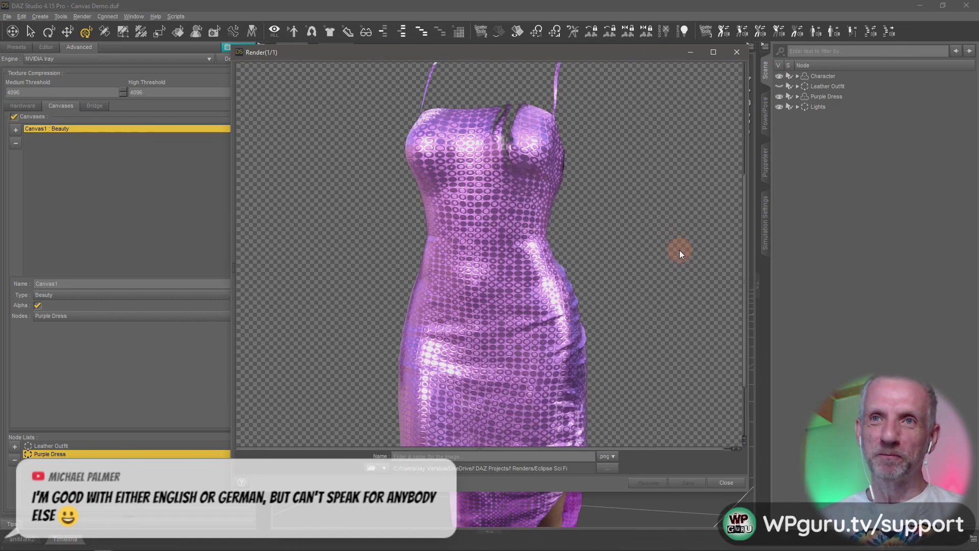
scroll(679, 250, up, 5)
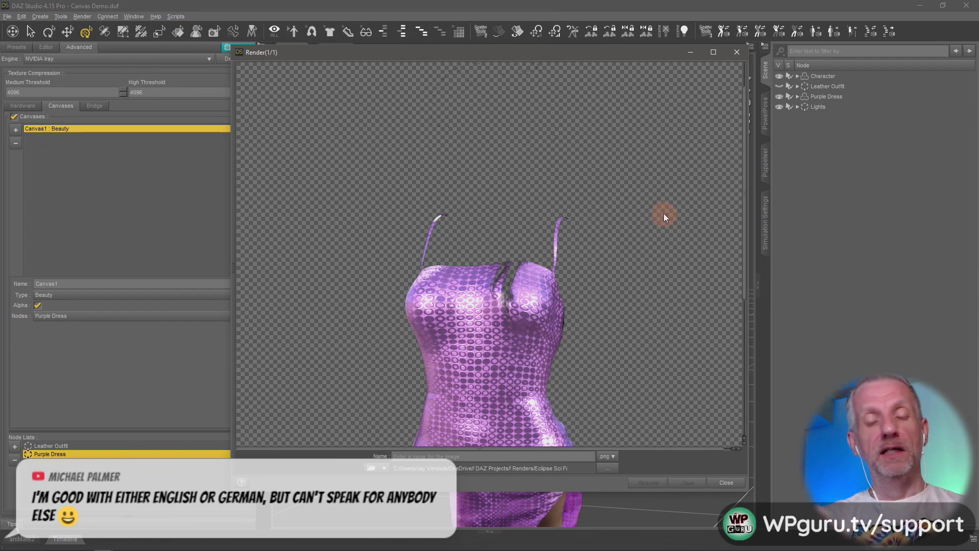
click(739, 56)
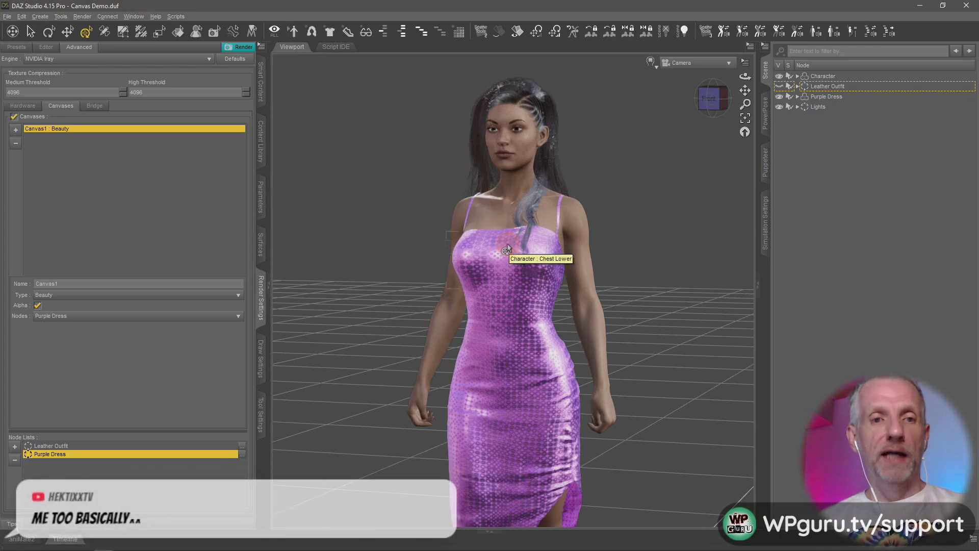
Step: Turn off Canvases, hide the Purple Dress, and render the Character without either outfit
click(15, 117)
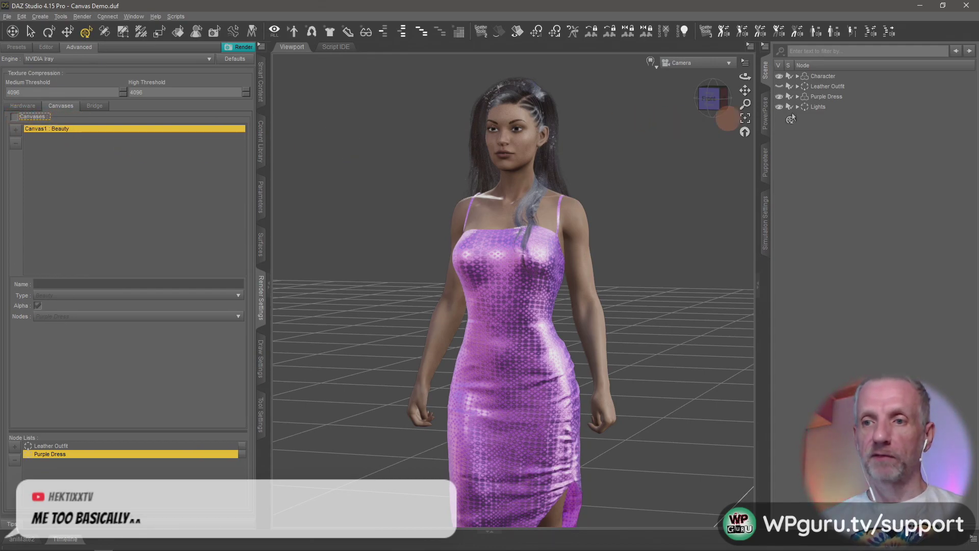
click(779, 96)
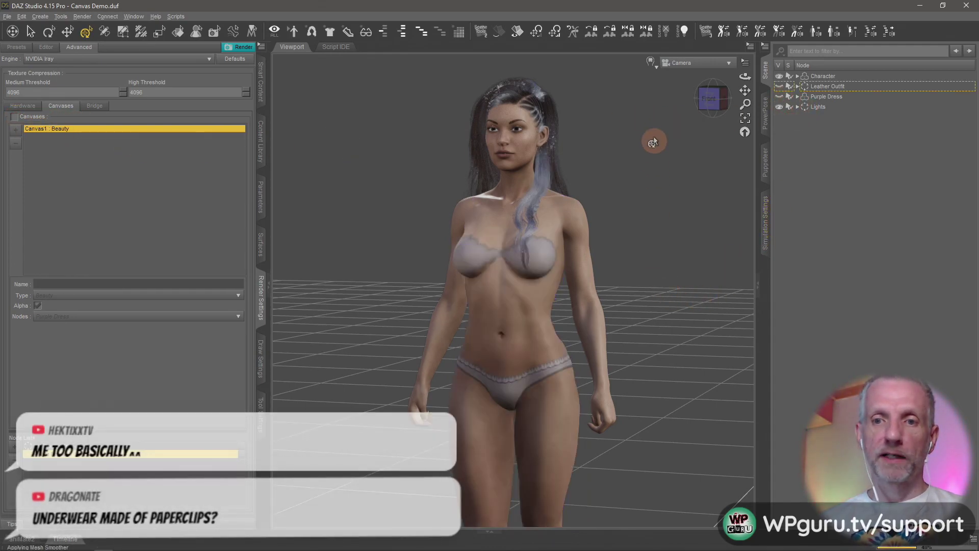
key(ctrl+r)
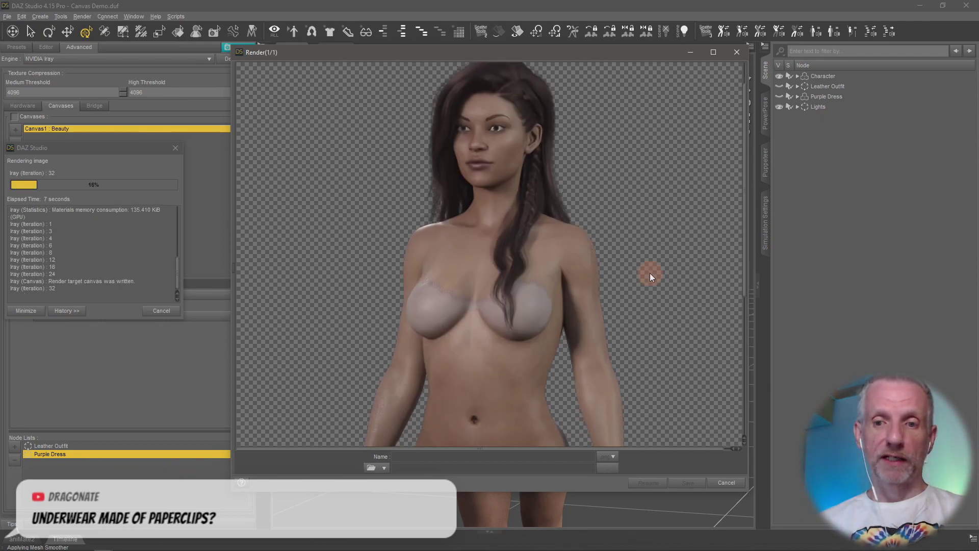
Step: Examine the Character render down to the legs and back, and close it without saving
scroll(650, 273, down, 3)
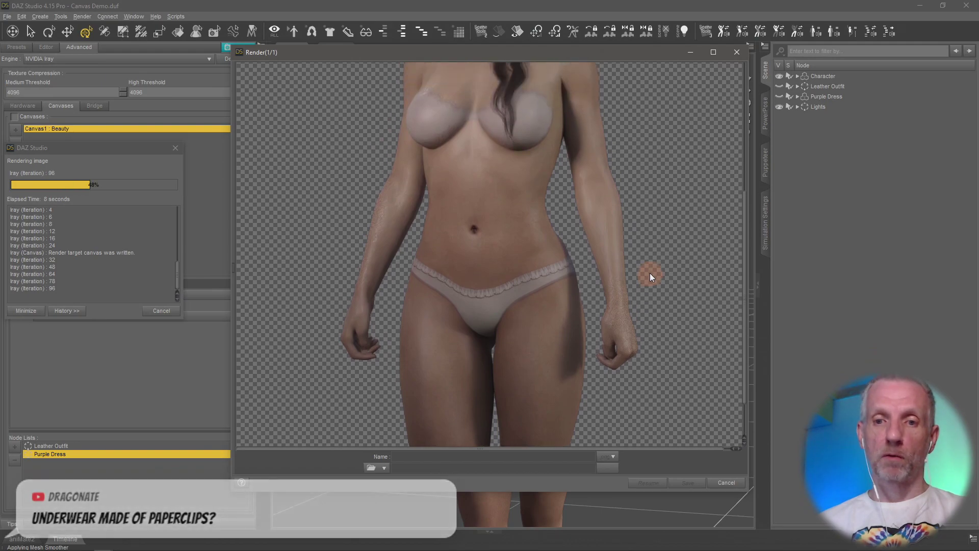
scroll(650, 273, up, 2)
scroll(649, 274, up, 3)
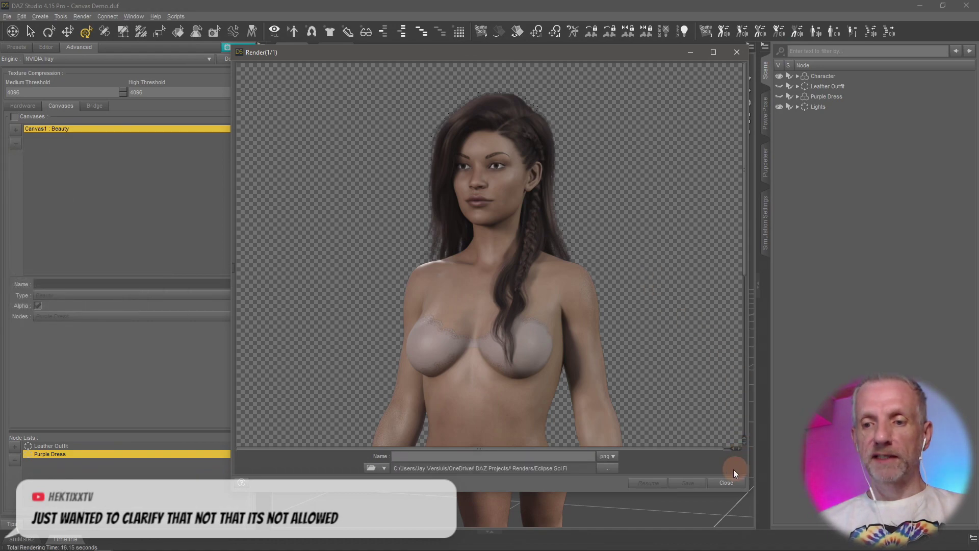
click(725, 482)
Step: Switch to Photoshop, hide the Leather Outfit layer, toggle the Background group off and on, and show the Purple Dress layer
key(alt+Tab)
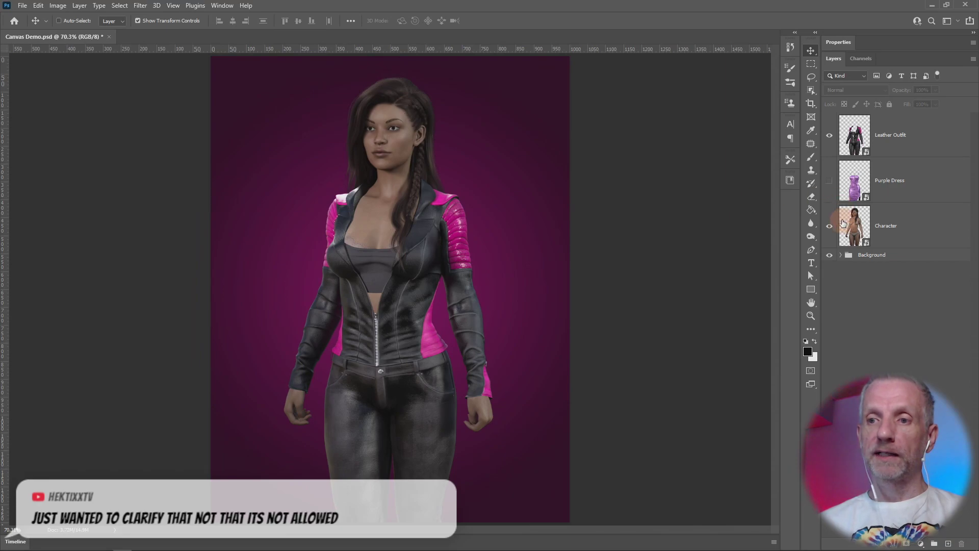
click(829, 137)
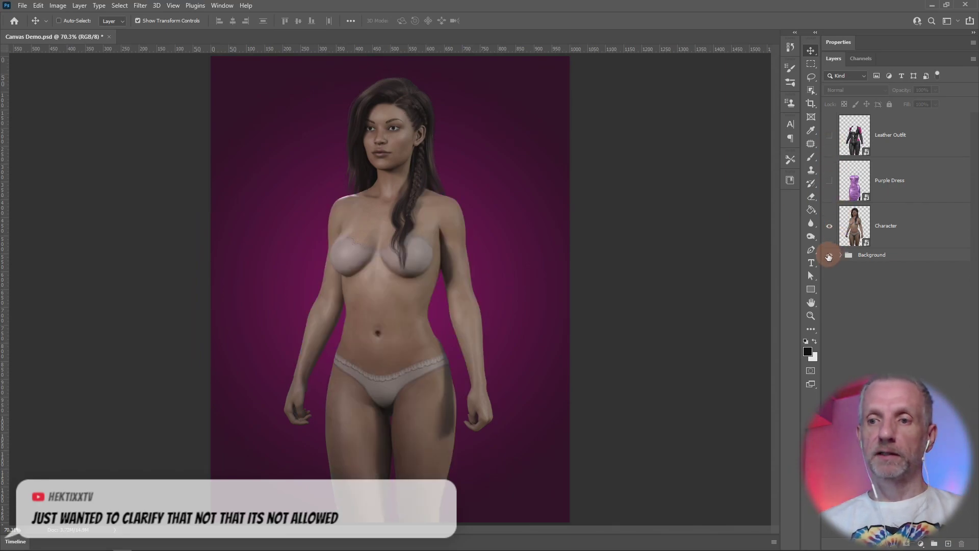
click(829, 255)
click(828, 255)
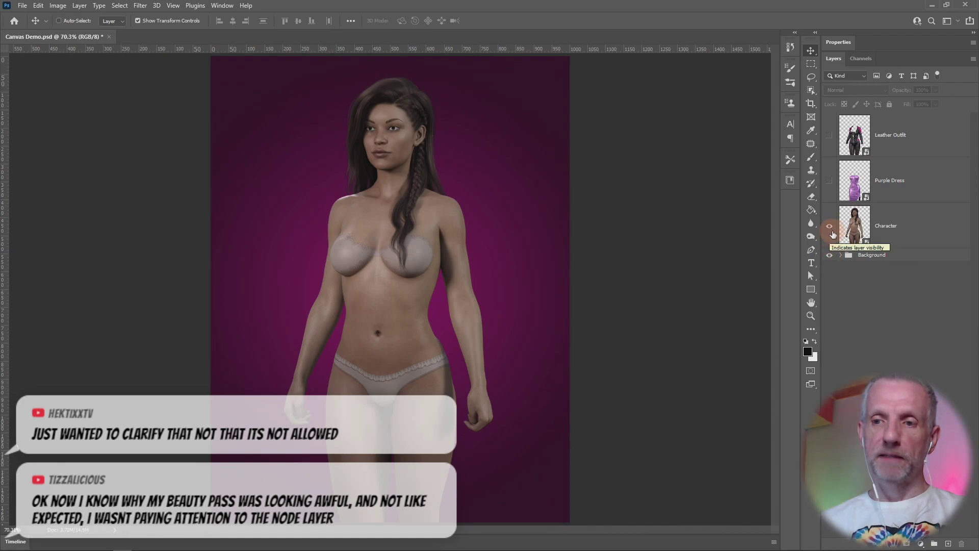
click(827, 182)
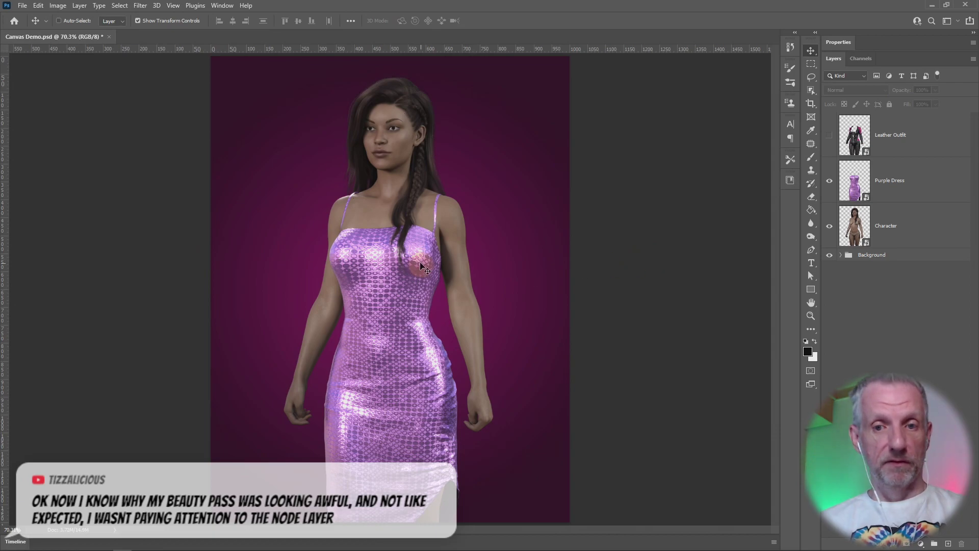
Step: Examine up close where the braid overlaps the neckline of the purple dress
alt+scroll(412, 260, down, 2)
alt+scroll(412, 260, up, 6)
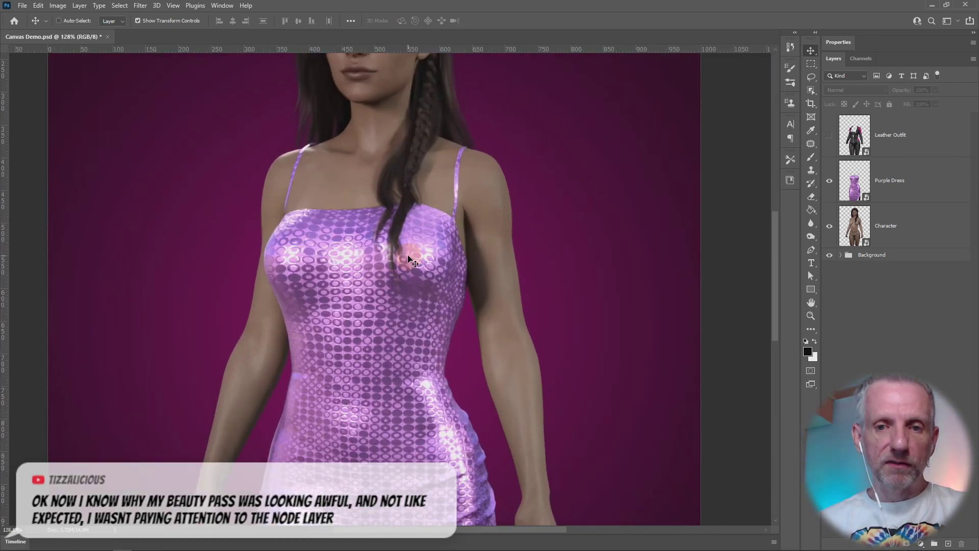
scroll(397, 229, up, 4)
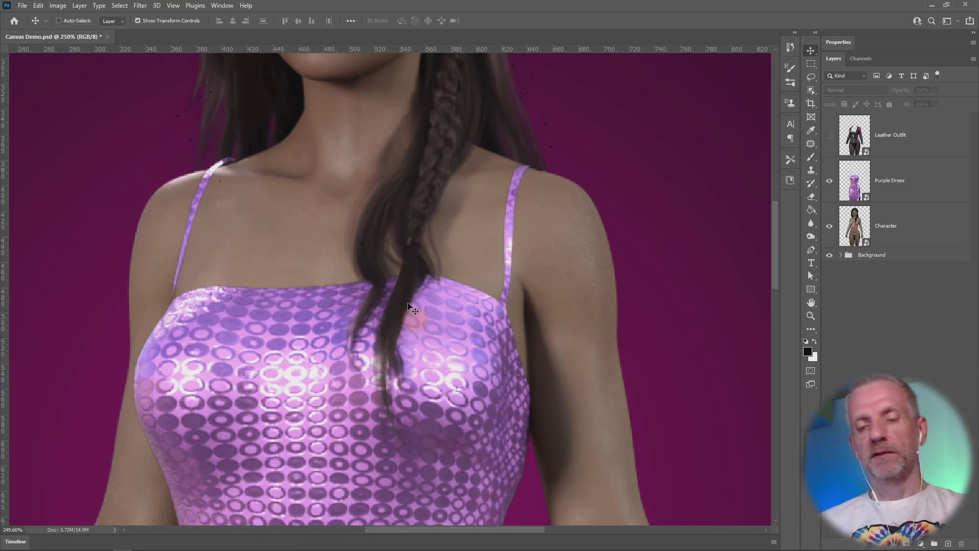
scroll(432, 306, up, 2)
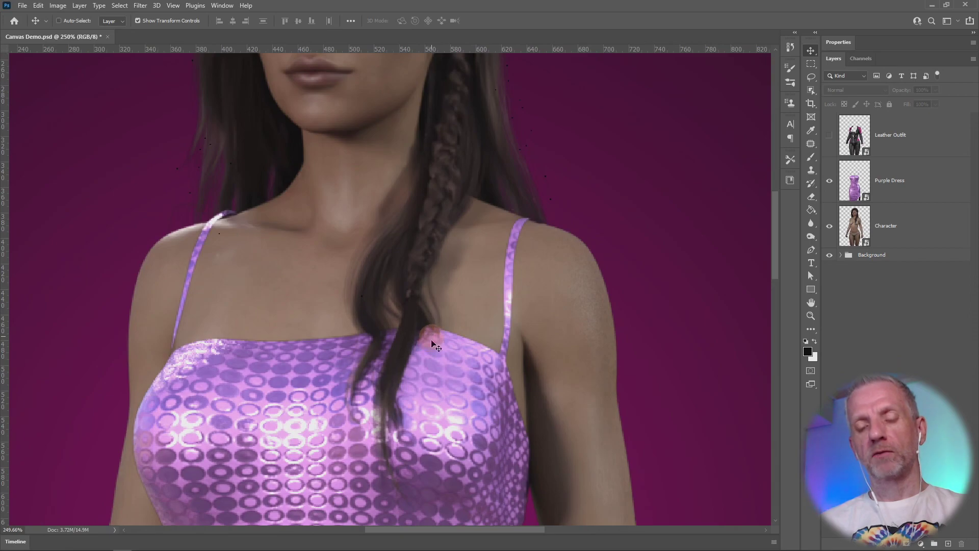
Step: Toggle the Purple Dress layer off and on, and hide the Character layer to inspect the hair cutout in the dress
click(829, 184)
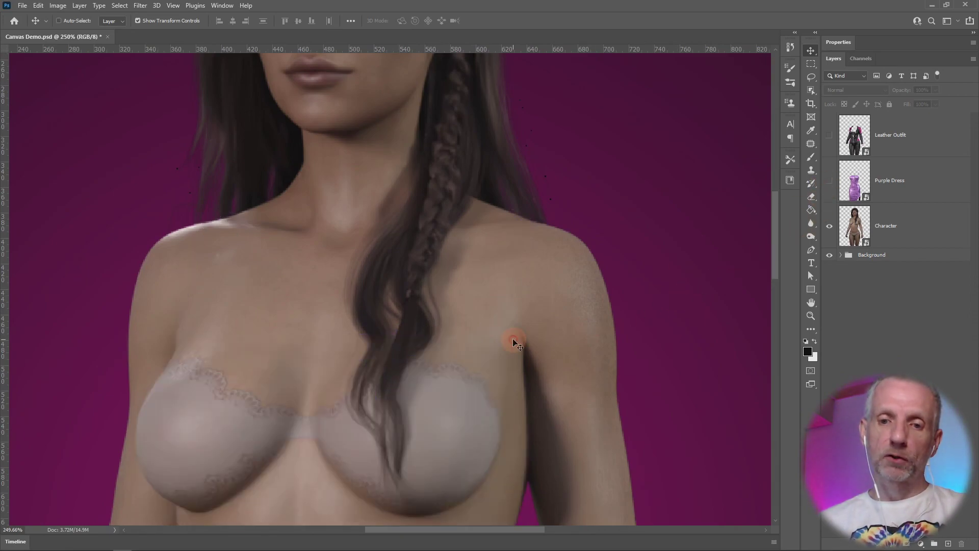
click(829, 181)
click(829, 226)
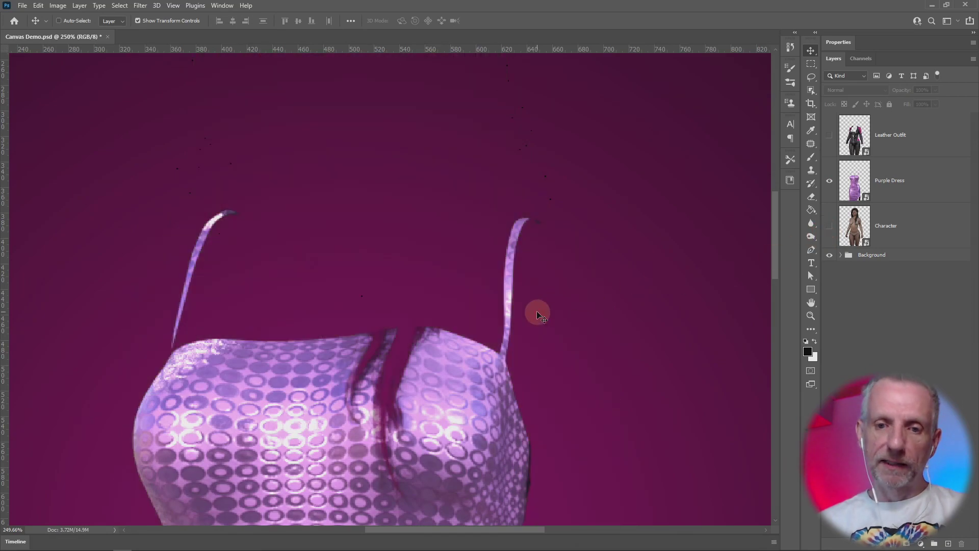
alt+scroll(537, 313, up, 4)
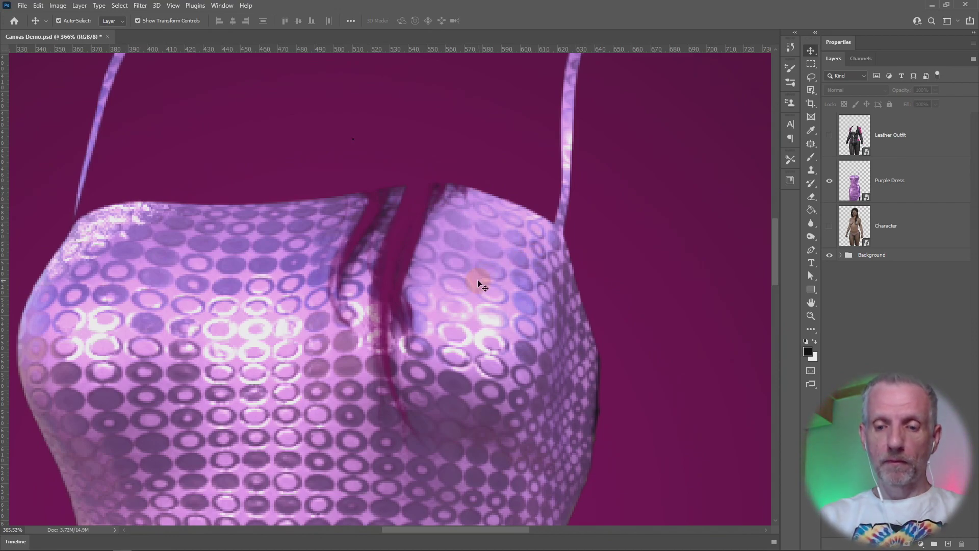
Step: Show the Leather Outfit and Character layers at fit-to-screen view, hide the Purple Dress layer, and switch back to DAZ Studio
key(ctrl+0)
click(829, 135)
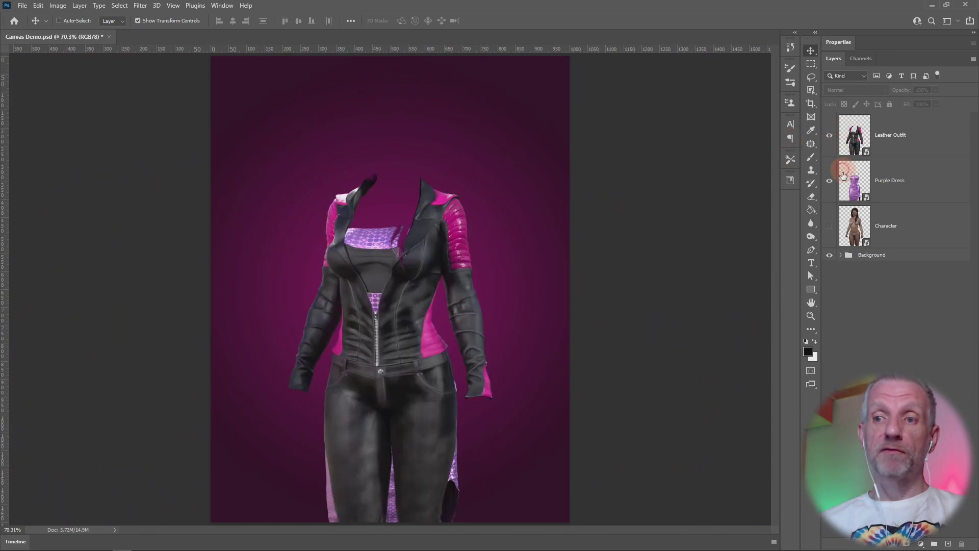
click(841, 181)
click(829, 180)
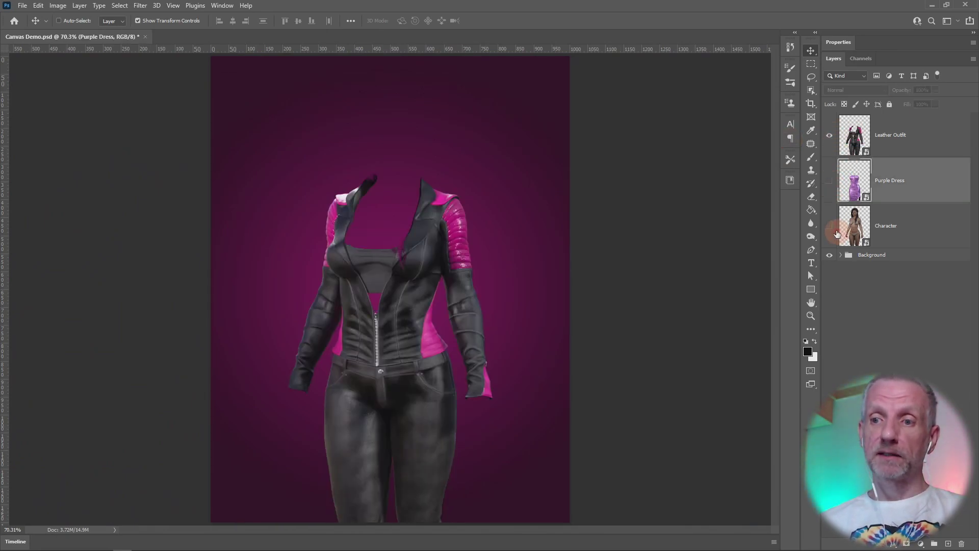
click(829, 225)
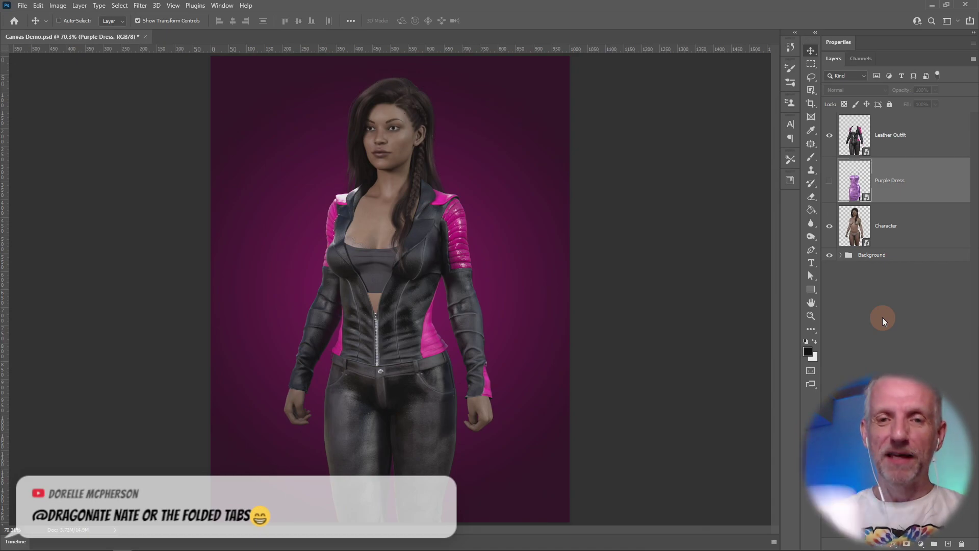
key(alt+Tab)
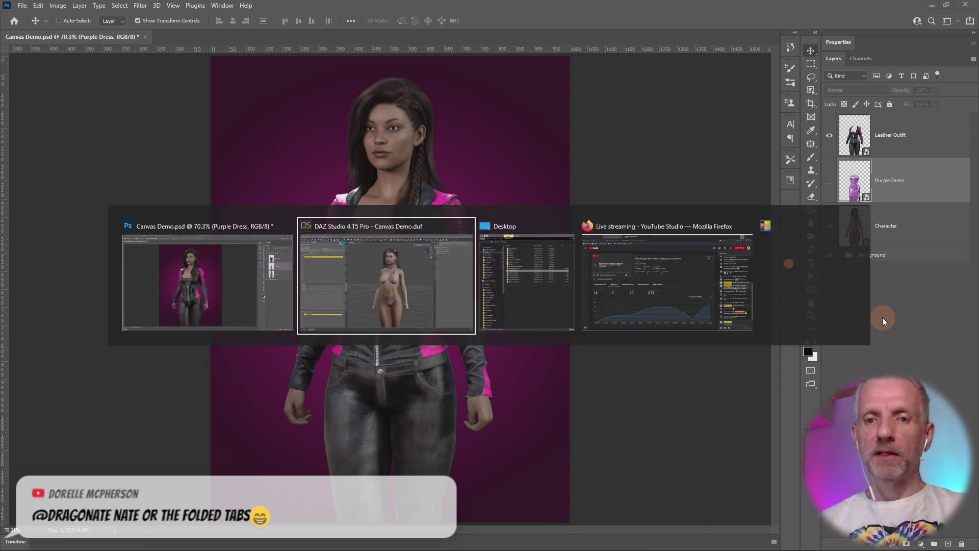